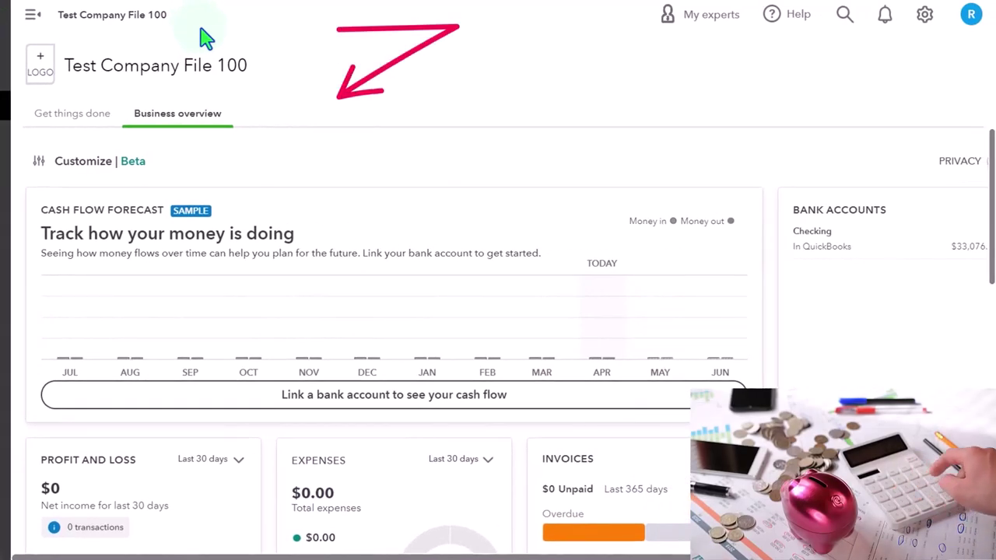
pyautogui.click(924, 17)
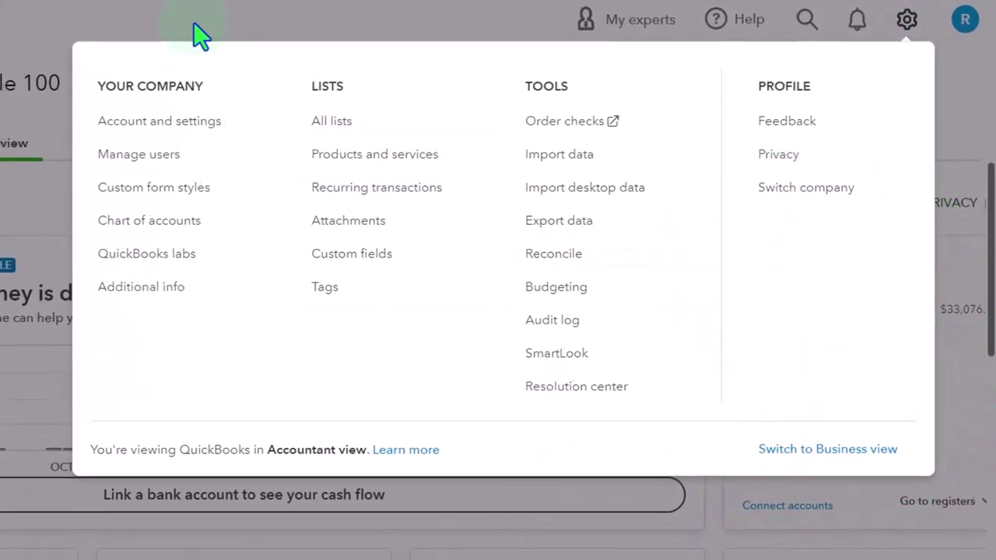
pyautogui.click(201, 35)
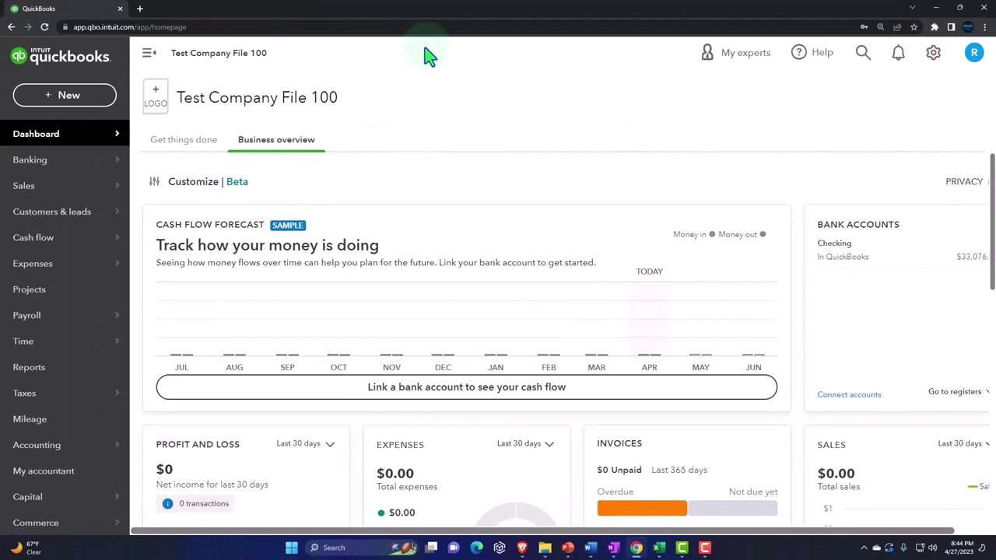
# Duplicate the QuickBooks browser tab twice so that three tabs of the company file are open
pyautogui.rightClick(90, 16)
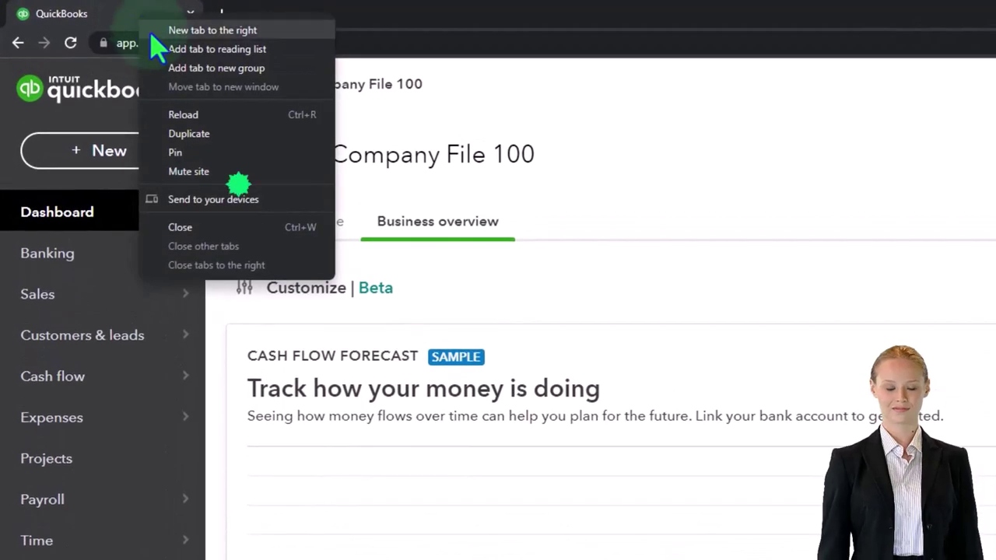
pyautogui.click(172, 140)
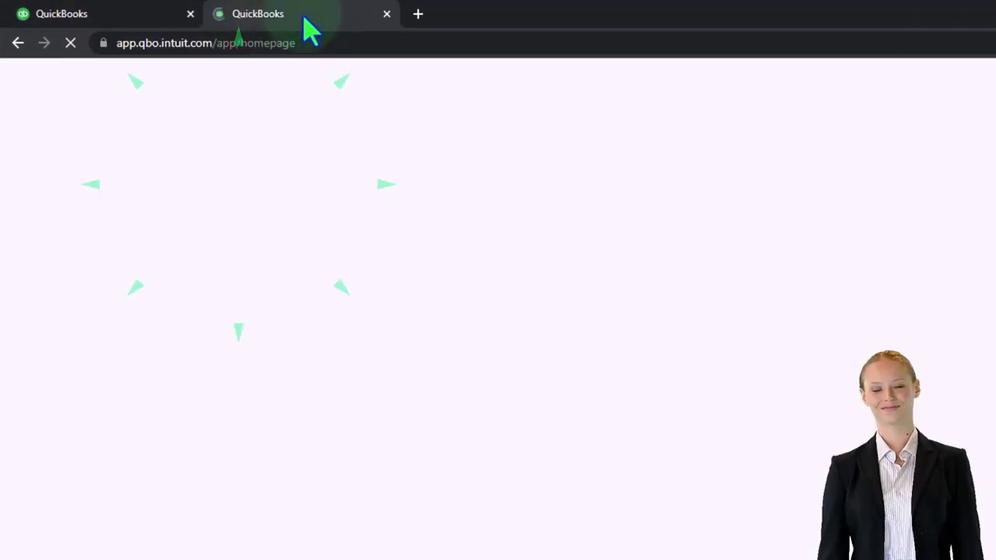
pyautogui.rightClick(305, 20)
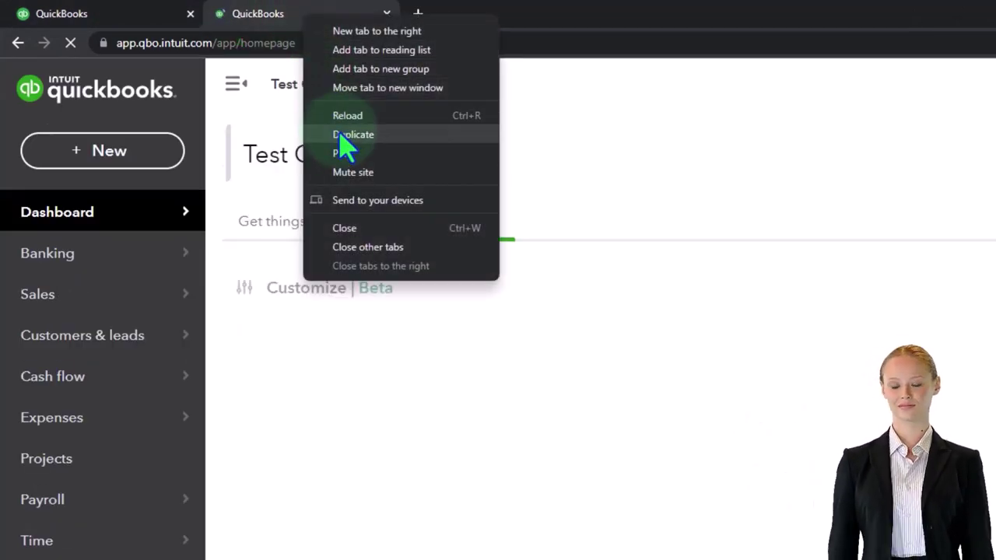
pyautogui.click(342, 134)
# In the second browser tab, run the Balance Sheet report for 01/01/2025 to 06/30/2025
pyautogui.click(287, 14)
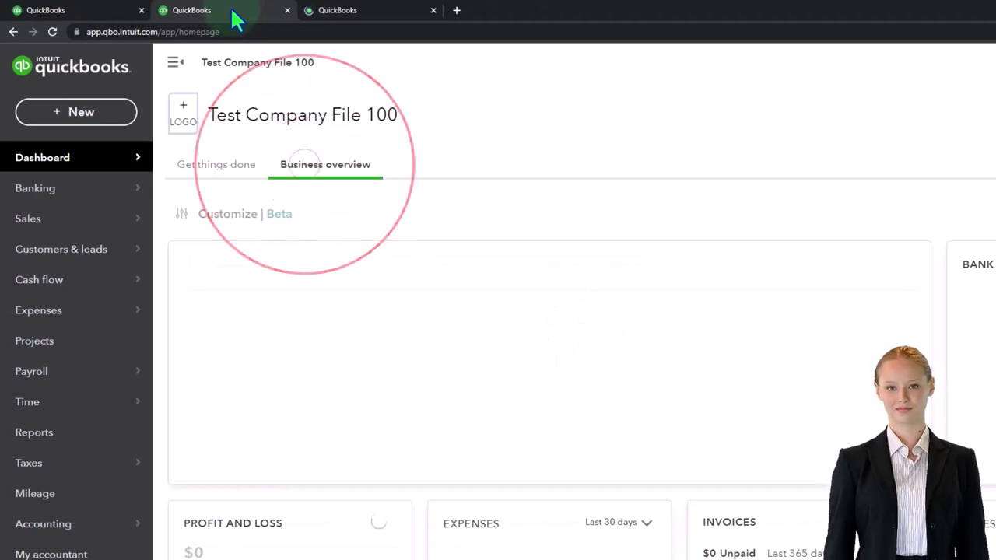
pyautogui.click(47, 434)
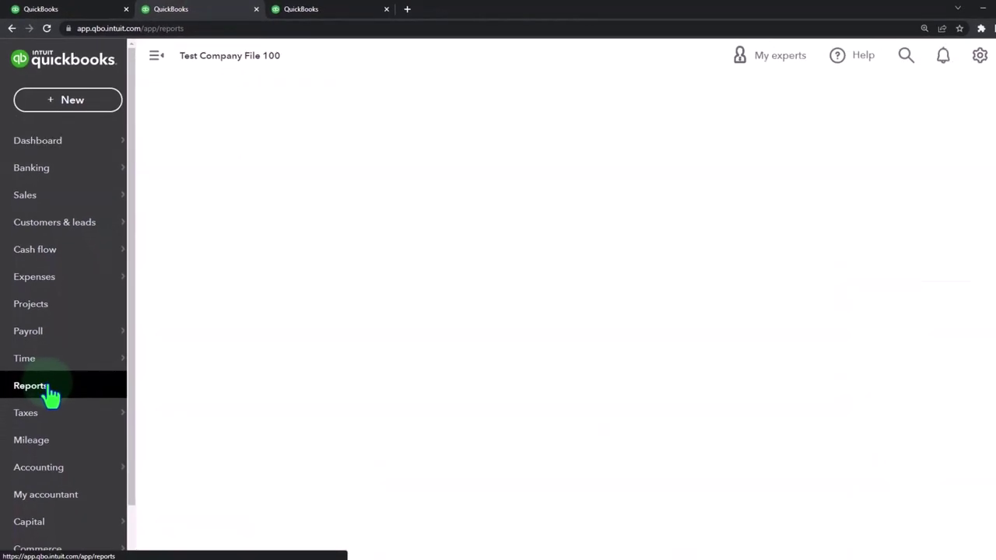
pyautogui.click(251, 319)
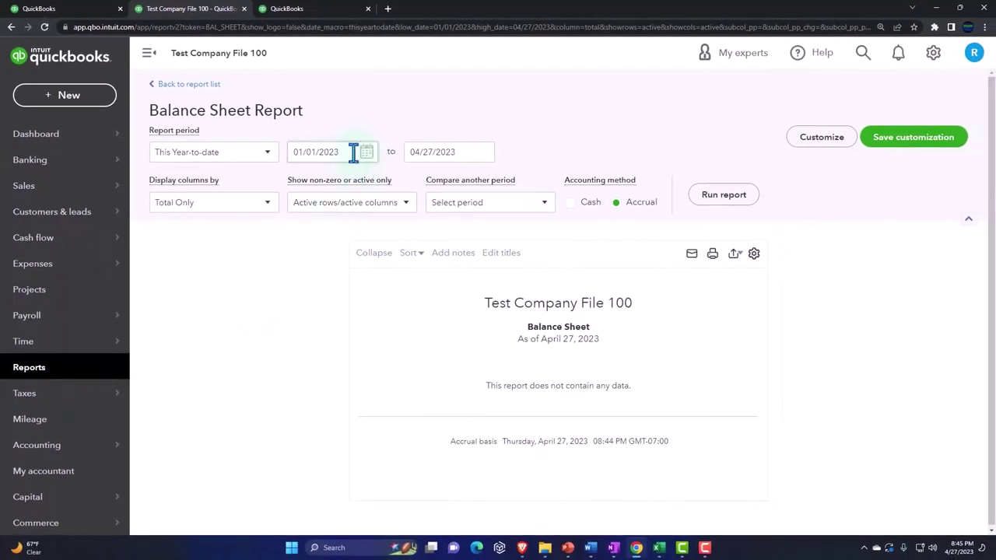
pyautogui.write('01')
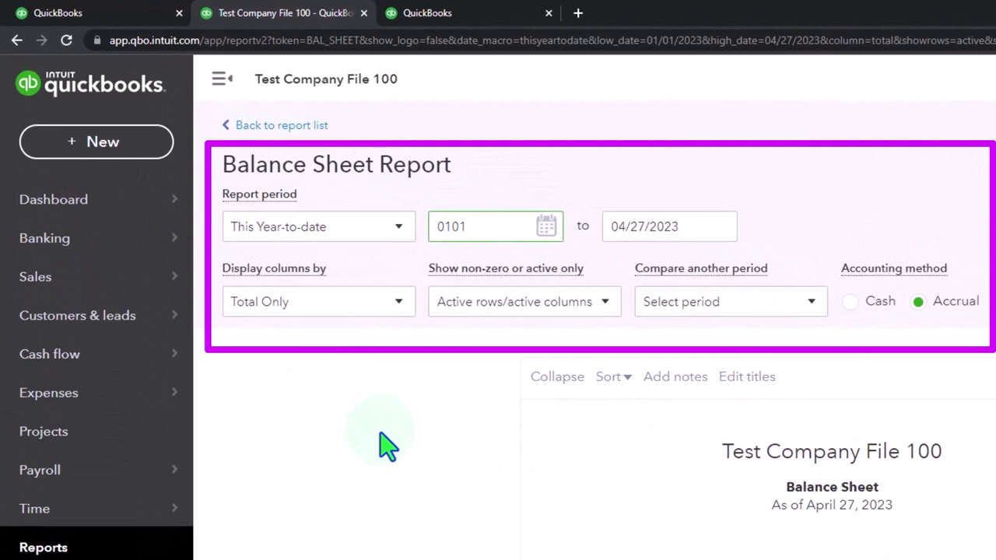
pyautogui.write('/01/2025')
pyautogui.press('Tab')
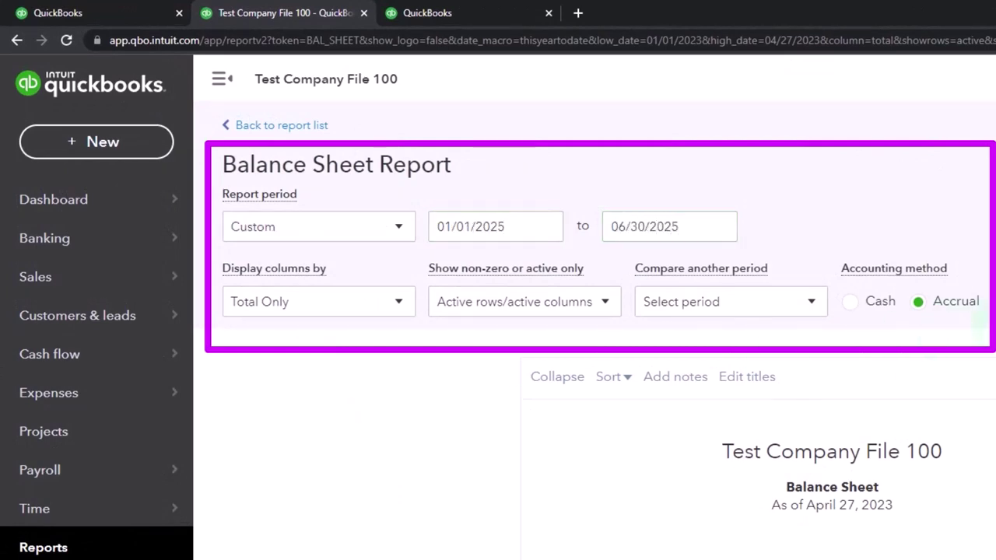
pyautogui.scroll(-3, 591, 389)
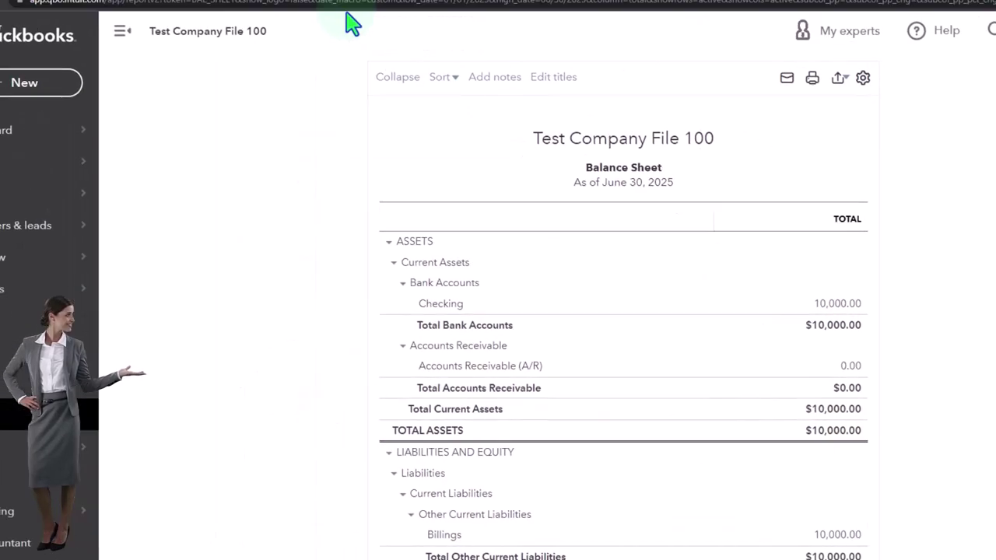
# In the third browser tab, run the Profit and Loss report for 01/01/2025 to 06/30/2025 with the navigation menu collapsed
pyautogui.click(386, 18)
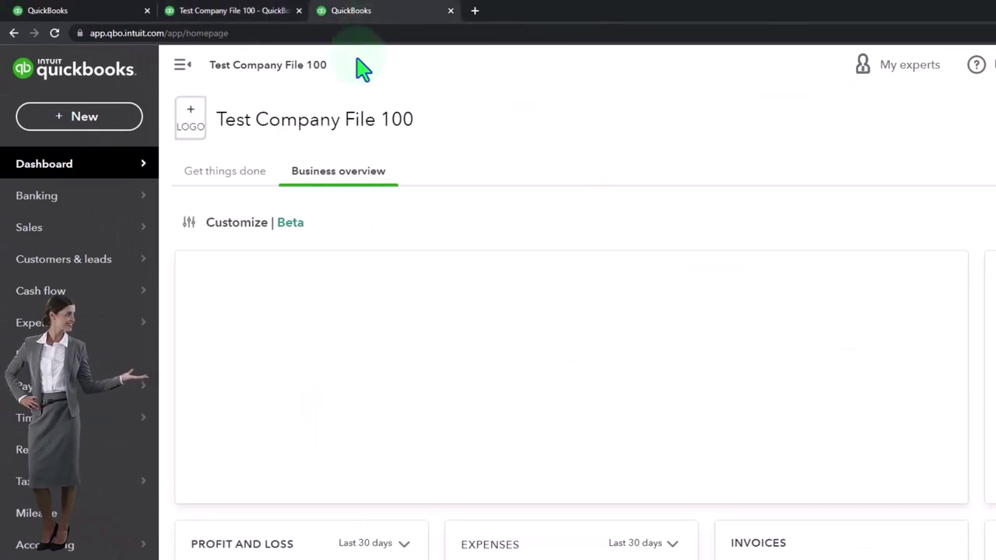
pyautogui.click(46, 448)
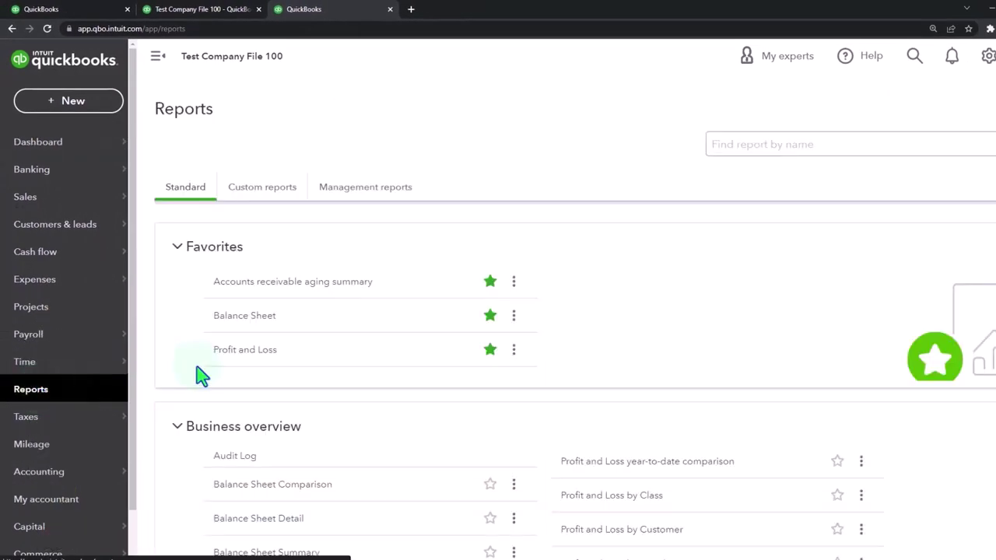
pyautogui.click(247, 351)
pyautogui.click(165, 66)
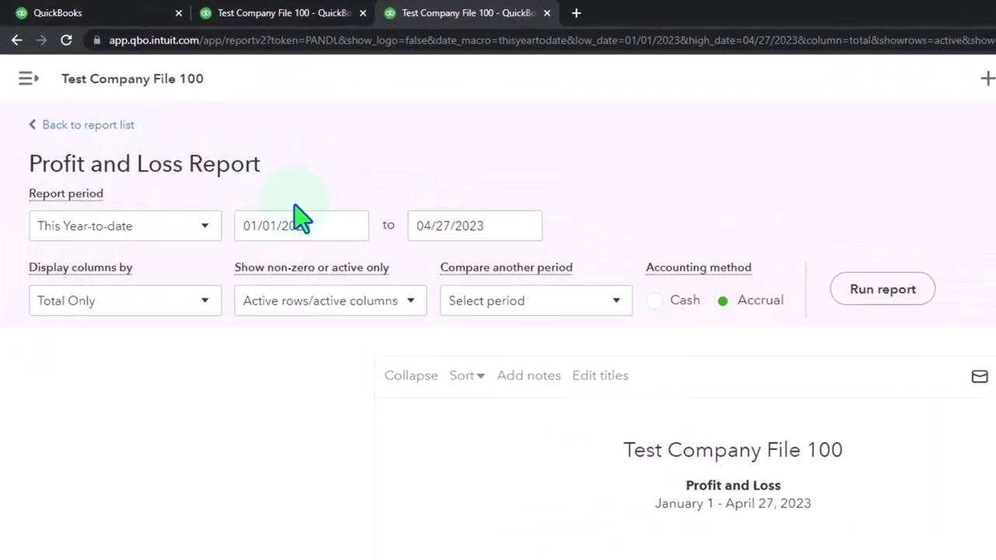
pyautogui.click(236, 169)
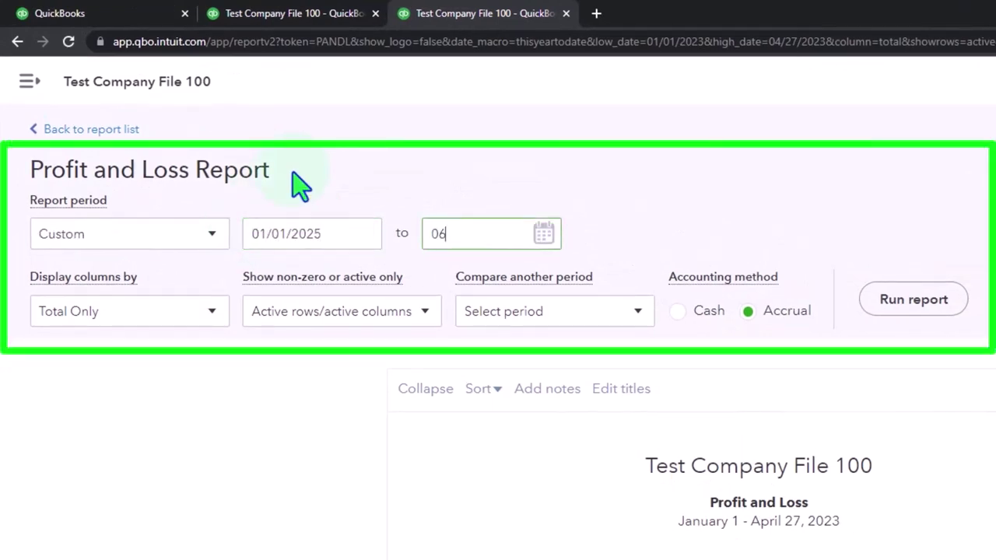
pyautogui.click(887, 302)
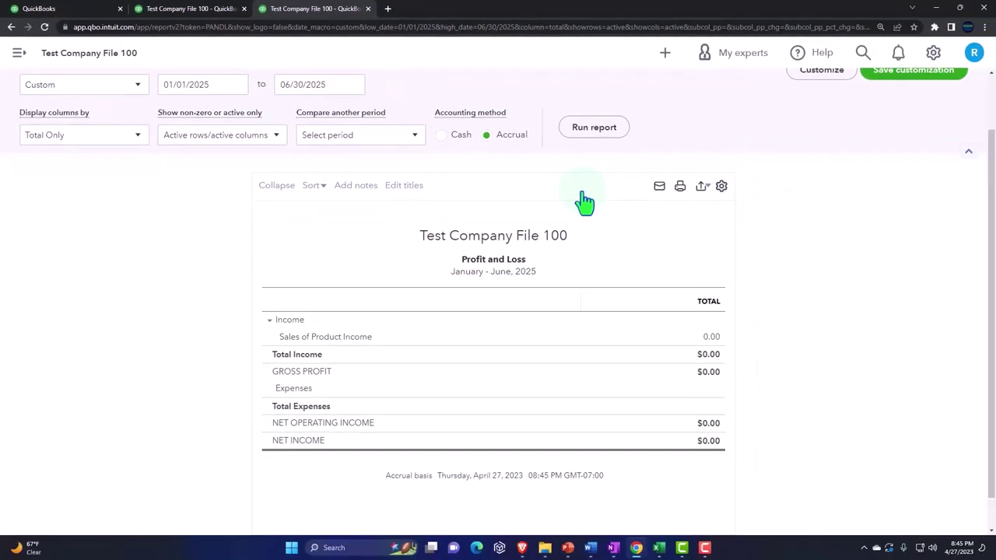
# Return to the Balance Sheet report and collapse its navigation menu
pyautogui.click(194, 9)
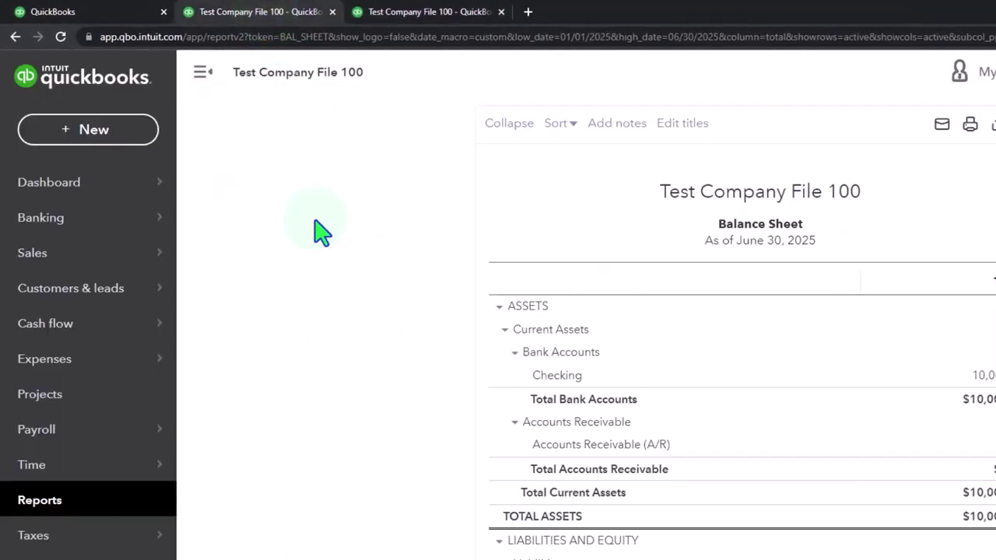
pyautogui.click(205, 72)
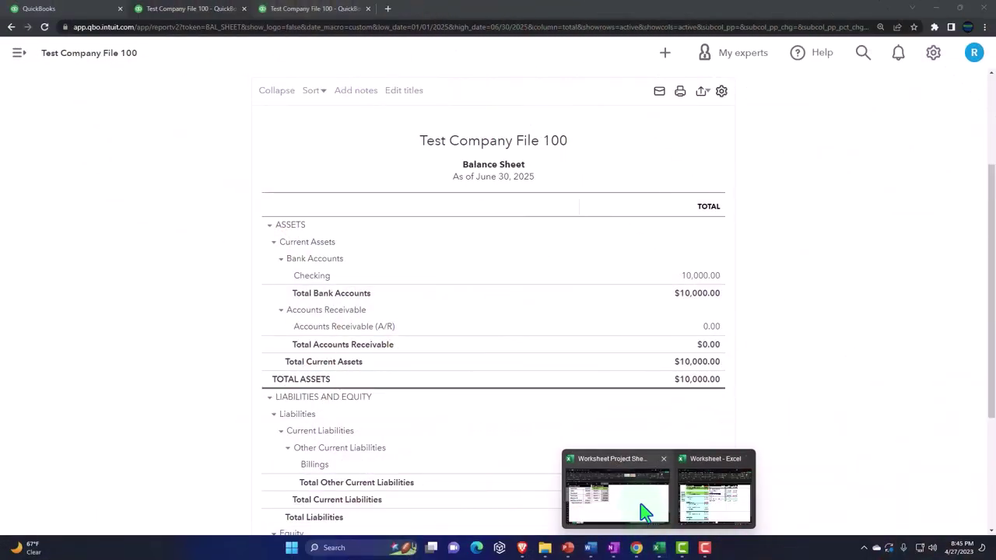
# Switch to the Excel workbook Worksheet Project Sheet and copy the format of narrow column C to column F
pyautogui.click(640, 504)
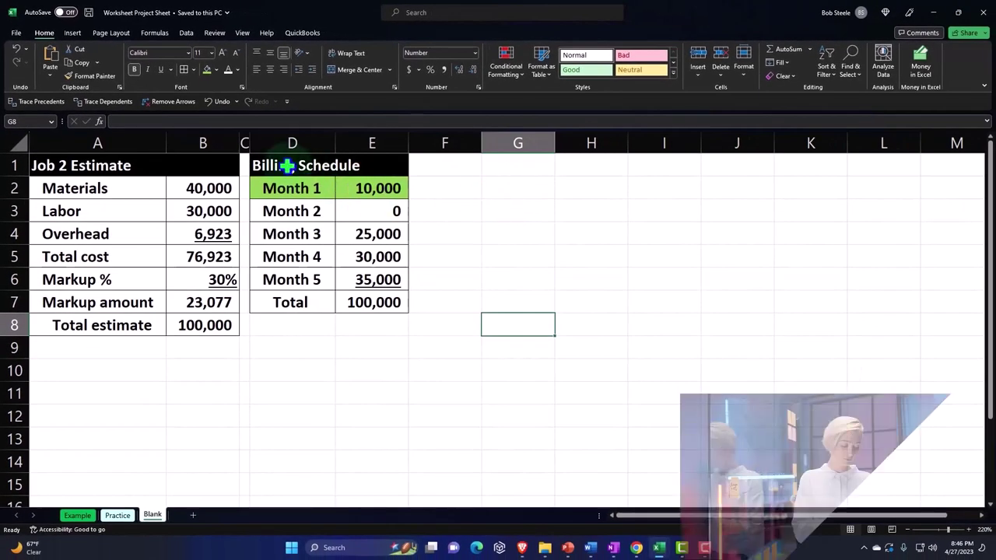
pyautogui.click(244, 143)
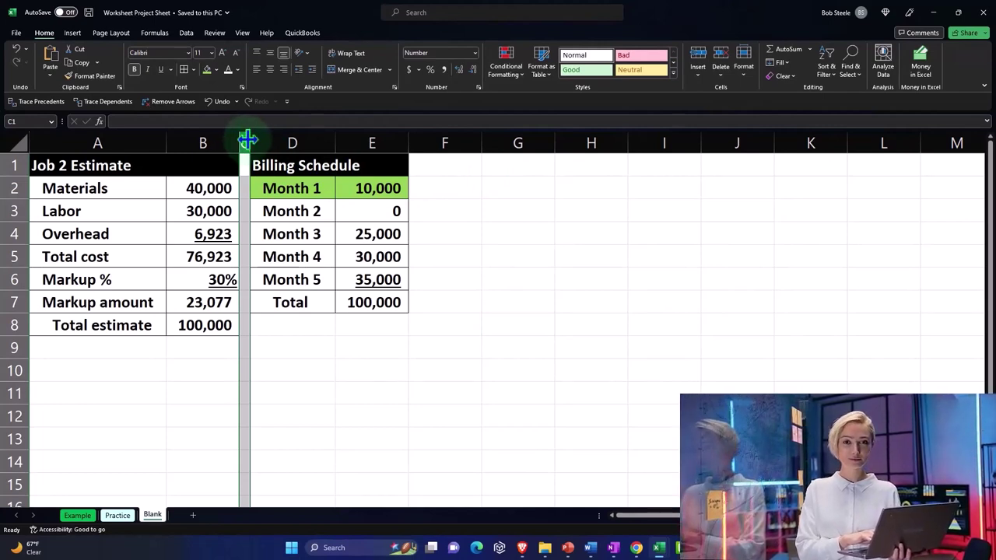
pyautogui.click(241, 139)
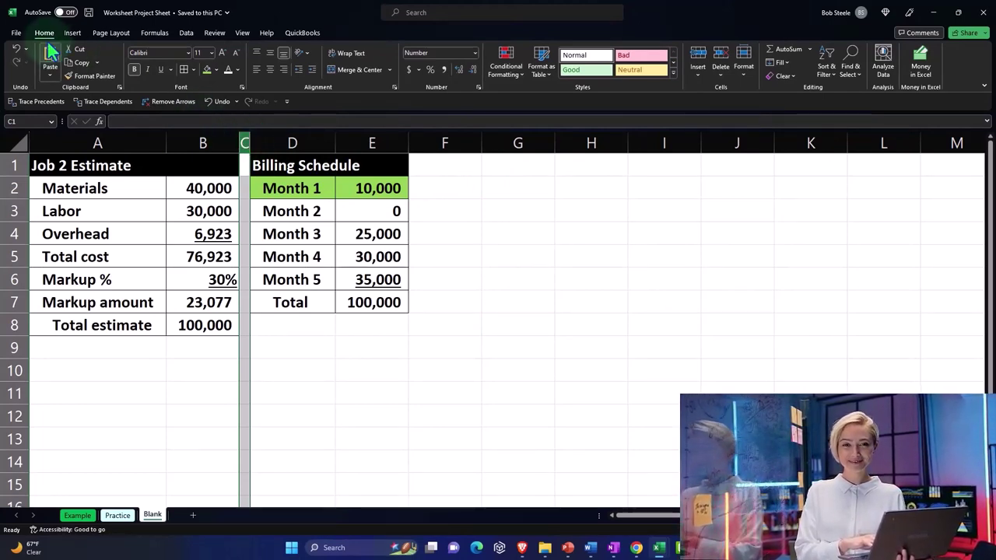
pyautogui.click(90, 75)
pyautogui.click(420, 143)
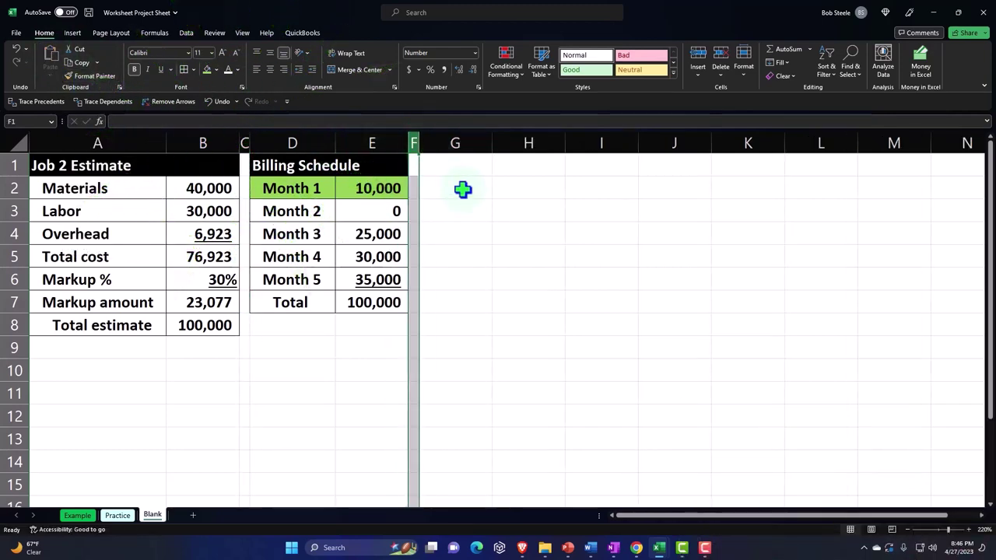
# Enter the journal entry headers Date, Accounts and Debit in cells G1 to I1
pyautogui.click(463, 163)
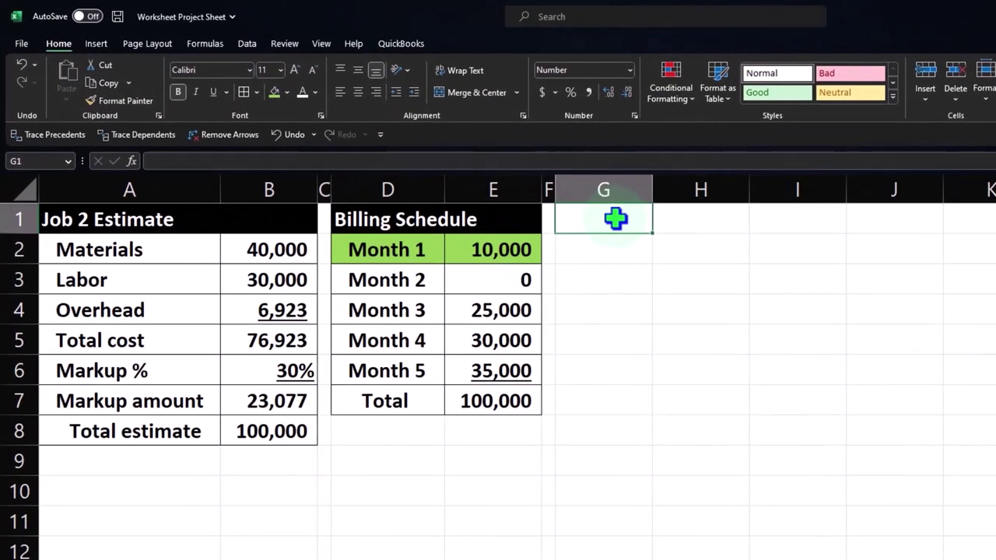
pyautogui.write('Date')
pyautogui.press('Tab')
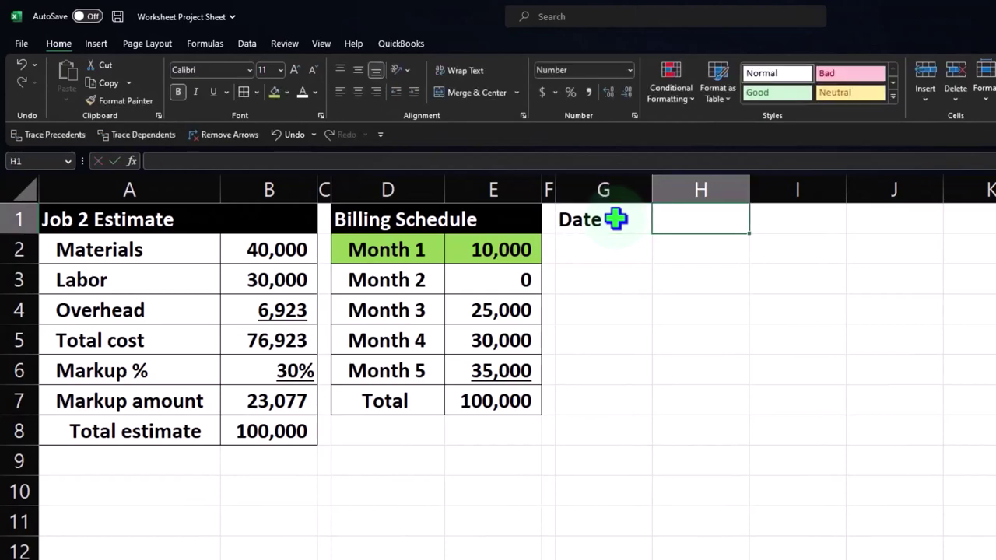
pyautogui.write('Accounts')
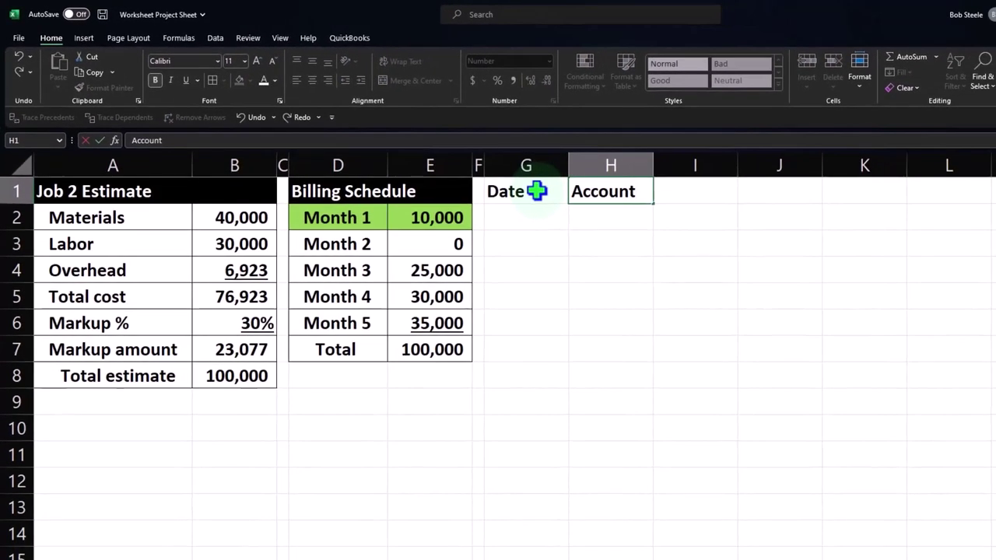
pyautogui.press('Tab')
pyautogui.write('D')
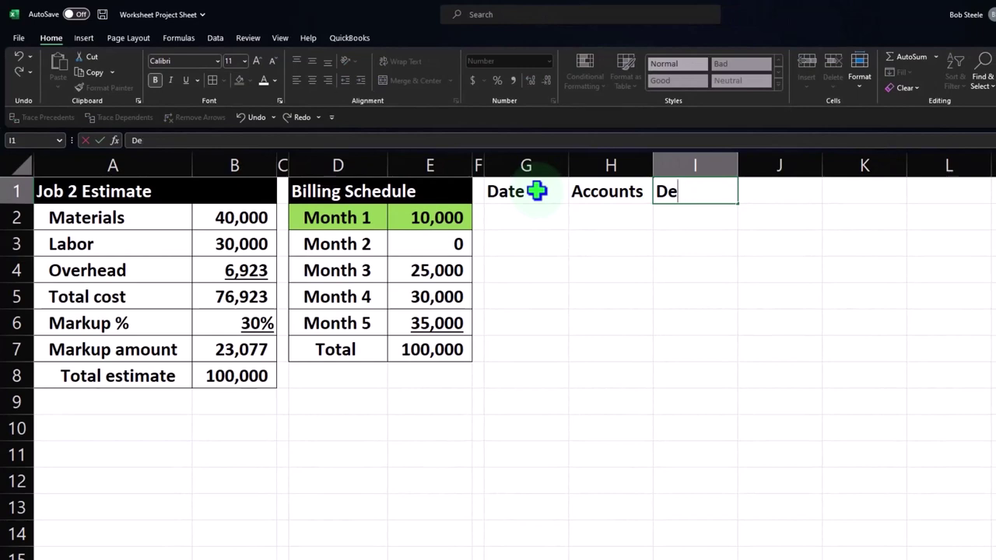
pyautogui.write('ebit')
pyautogui.press('Return')
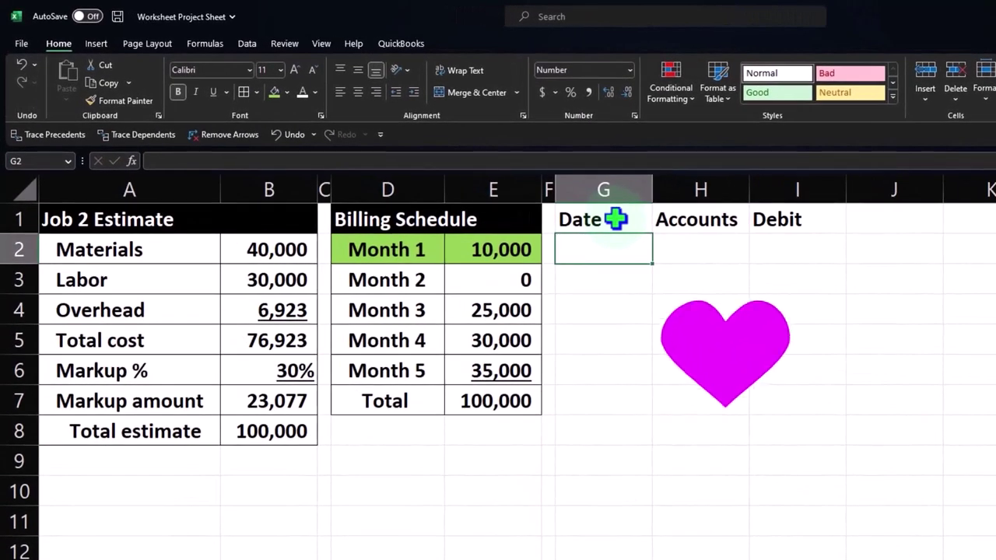
# Enter (Credit) in cell I2, under the Debit header
pyautogui.press('Right')
pyautogui.press('Right')
pyautogui.write('Cr')
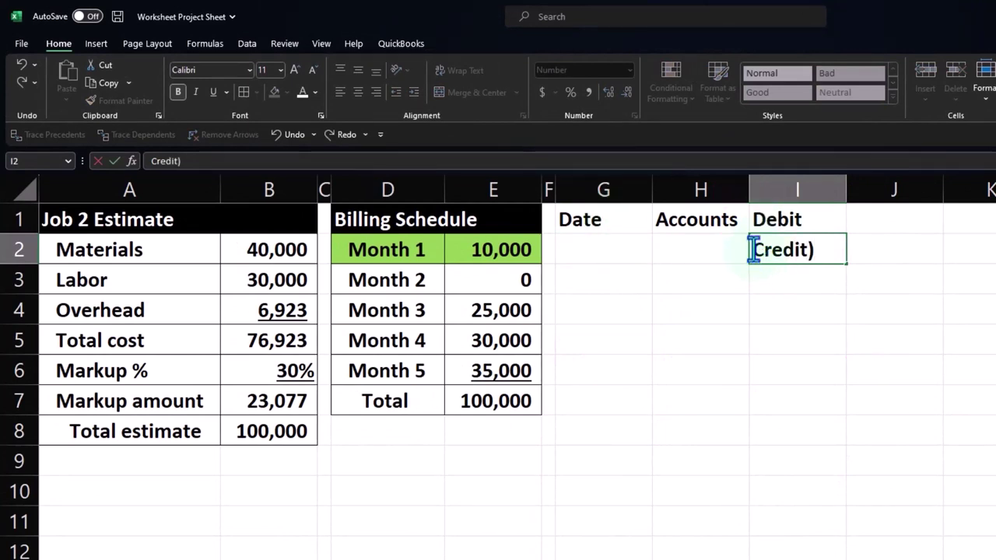
pyautogui.press('Return')
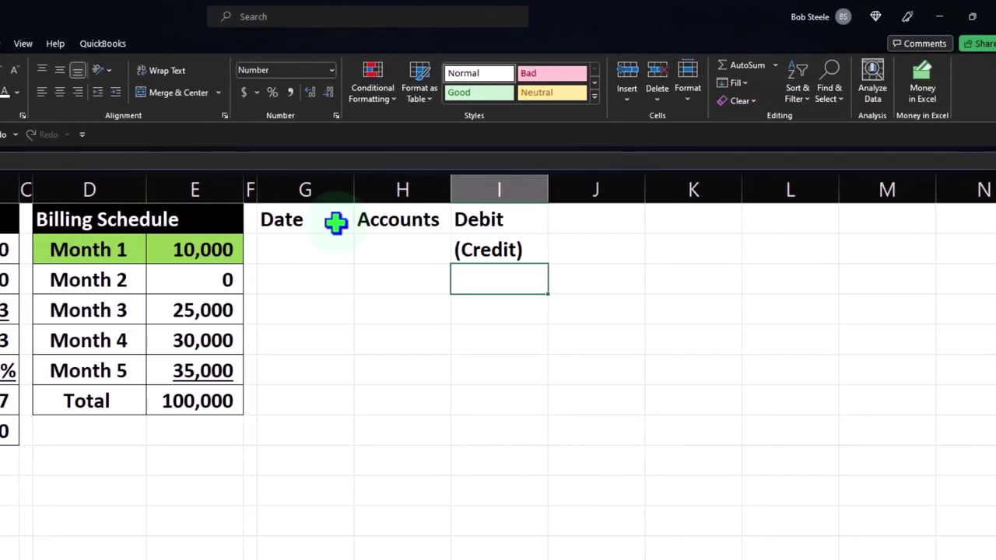
# Move the Date and Accounts headers from G1:H1 down one row to G2:H2
pyautogui.moveTo(335, 223); pyautogui.dragTo(357, 222)
pyautogui.rightClick(356, 223)
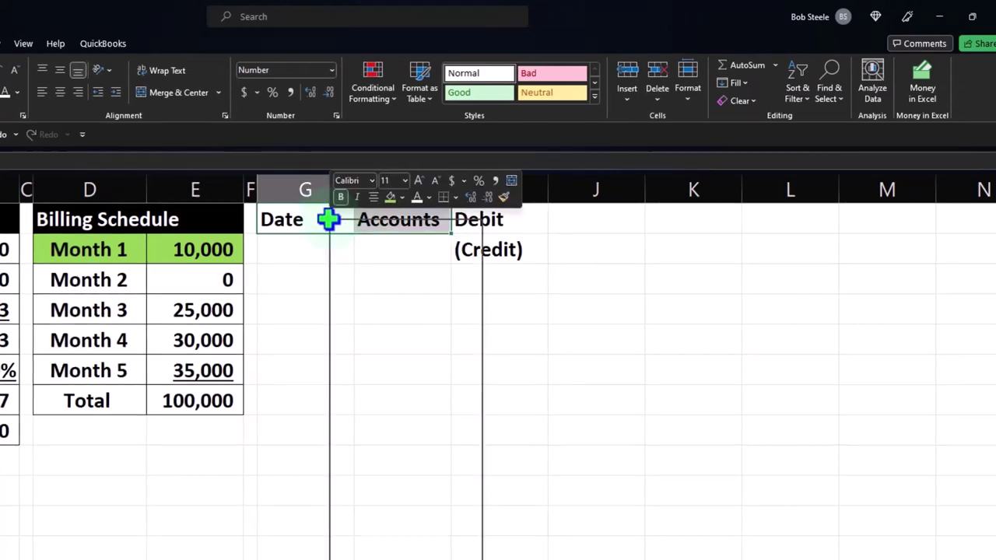
pyautogui.click(388, 254)
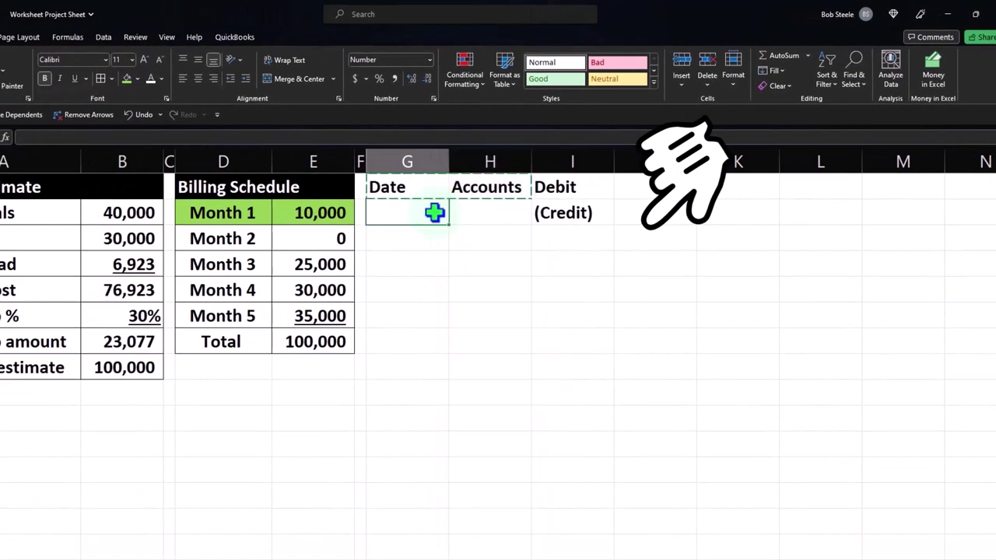
pyautogui.hotkey('ctrl', 'v')
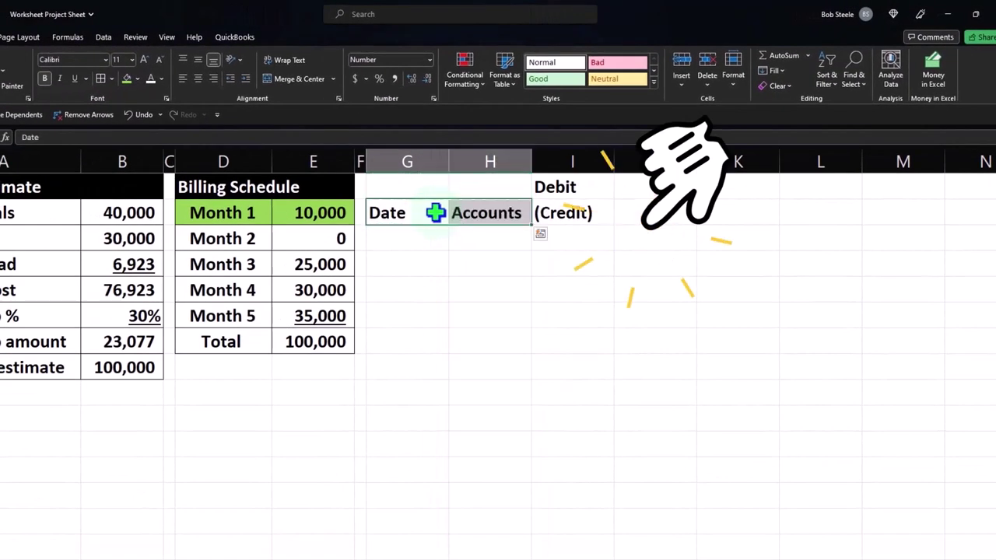
pyautogui.click(469, 280)
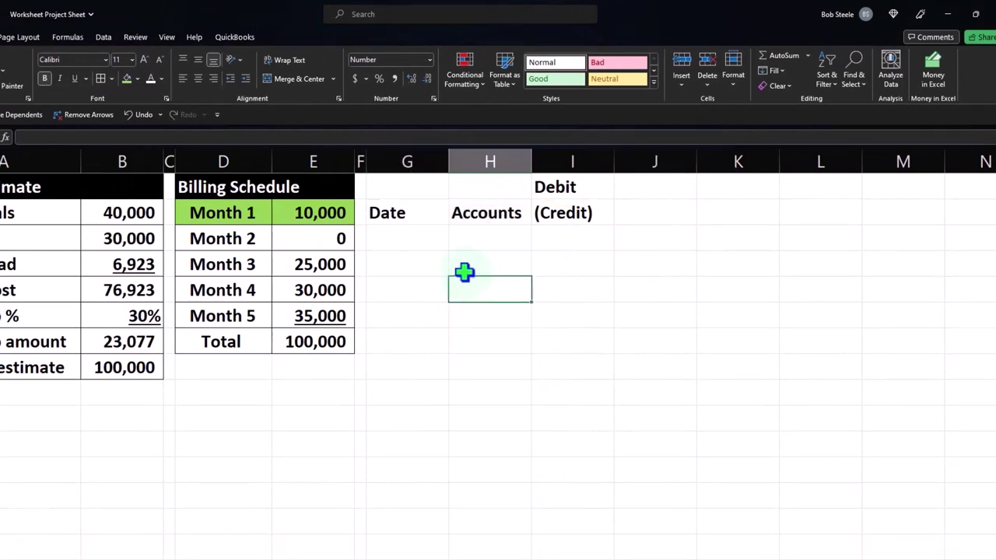
# Format the header cells G1:I2 with white text on a black fill and centre their contents
pyautogui.moveTo(424, 191); pyautogui.dragTo(554, 212)
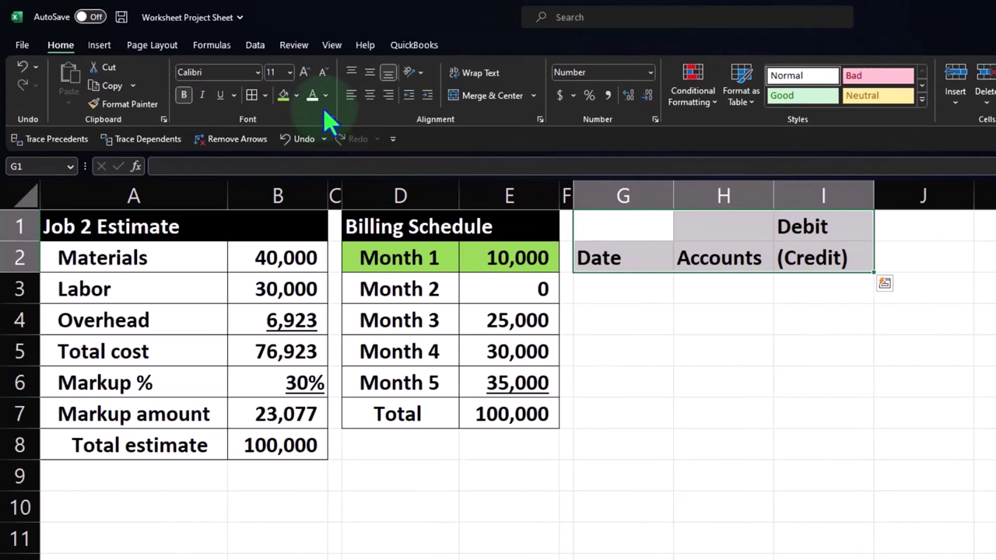
pyautogui.click(326, 97)
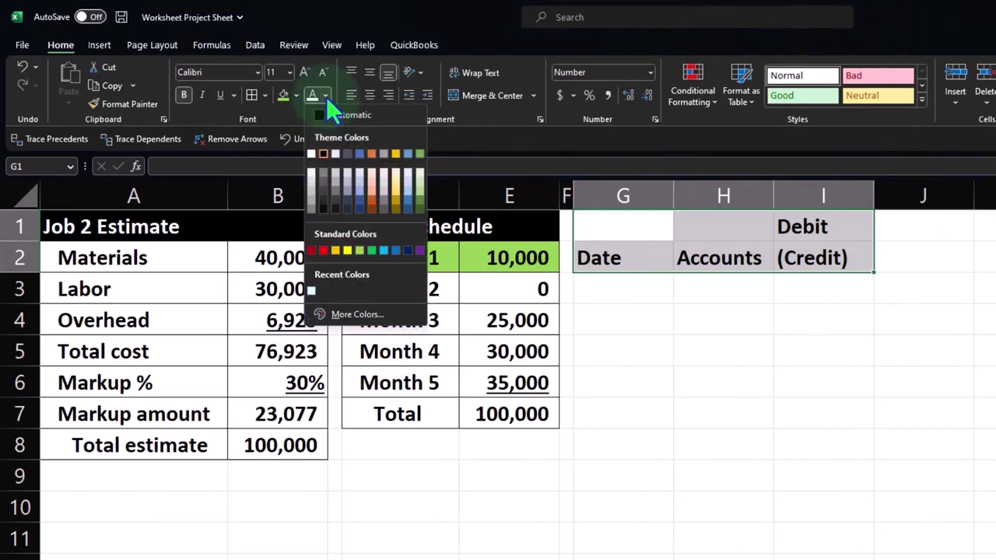
pyautogui.click(311, 153)
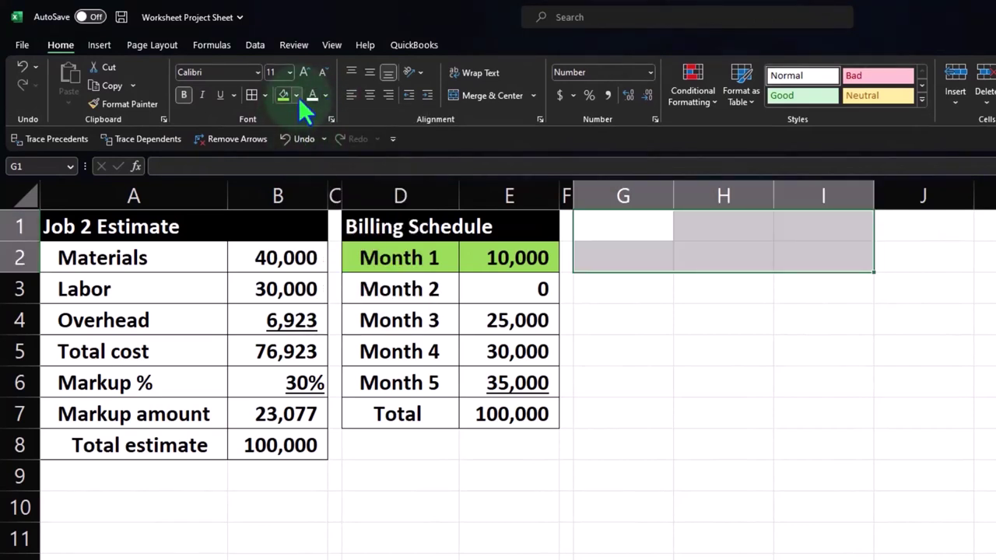
pyautogui.click(296, 96)
pyautogui.click(295, 130)
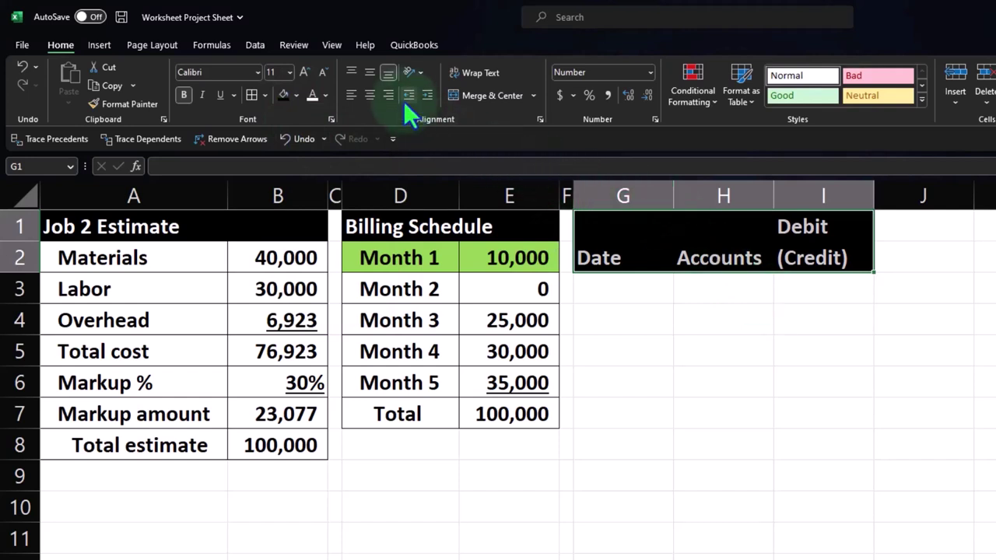
pyautogui.click(371, 94)
pyautogui.click(786, 340)
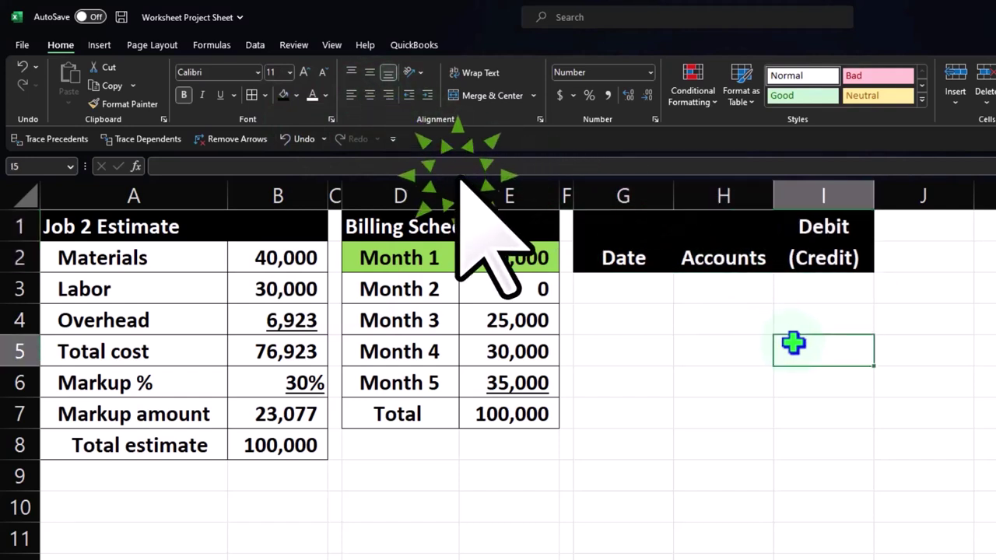
# Change the font colour of the (Credit) header in cell I2 to red
pyautogui.click(823, 258)
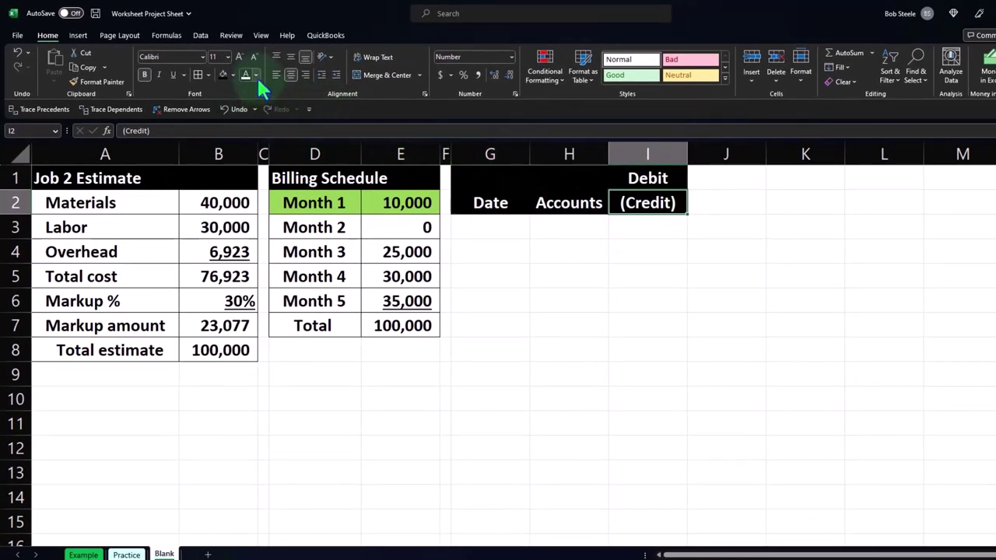
pyautogui.click(256, 76)
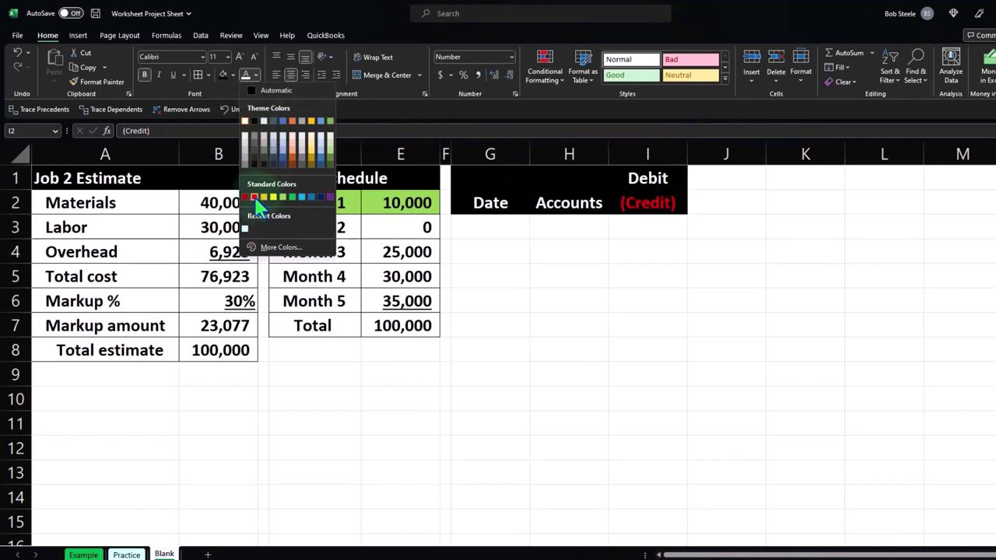
pyautogui.click(255, 198)
pyautogui.click(596, 296)
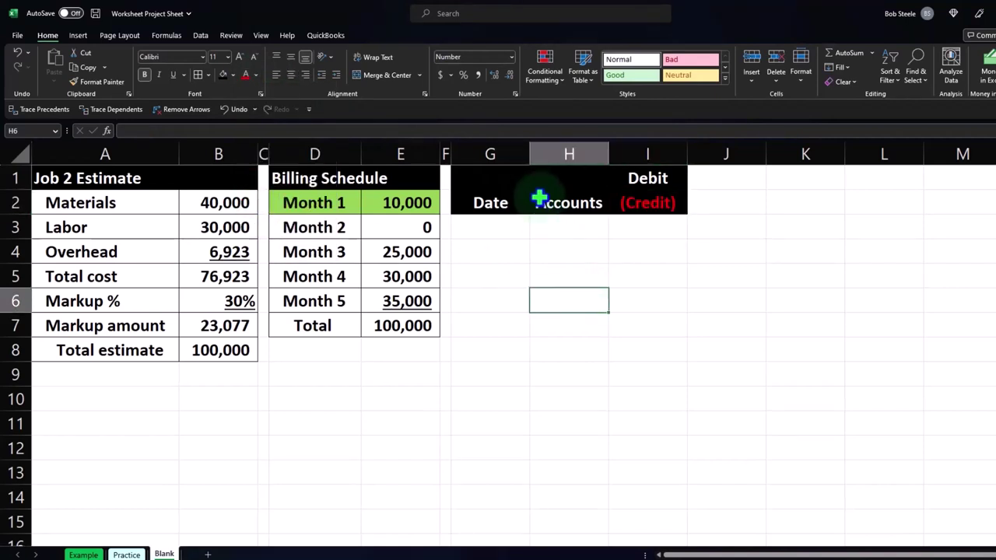
# Narrow the Date column G and widen the Accounts column H
pyautogui.moveTo(531, 156)
pyautogui.mouseDown()
pyautogui.moveTo(568, 153)
pyautogui.moveTo(514, 153)
pyautogui.mouseUp()
pyautogui.moveTo(592, 153); pyautogui.dragTo(657, 155)
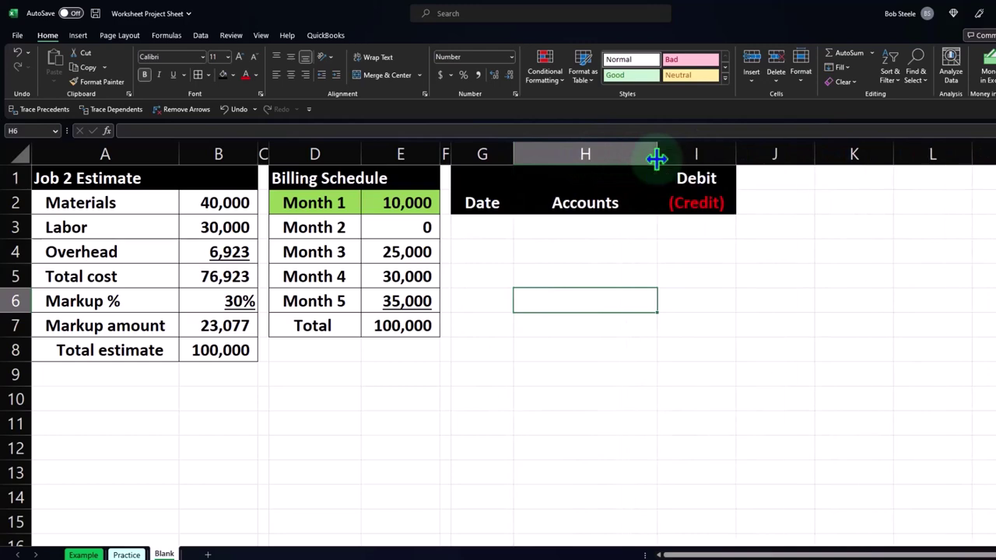
pyautogui.click(707, 204)
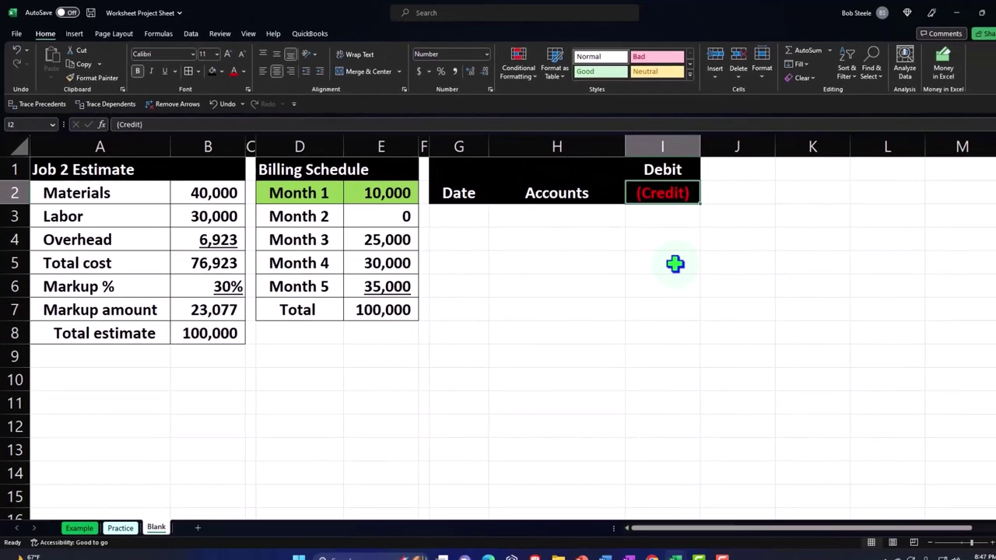
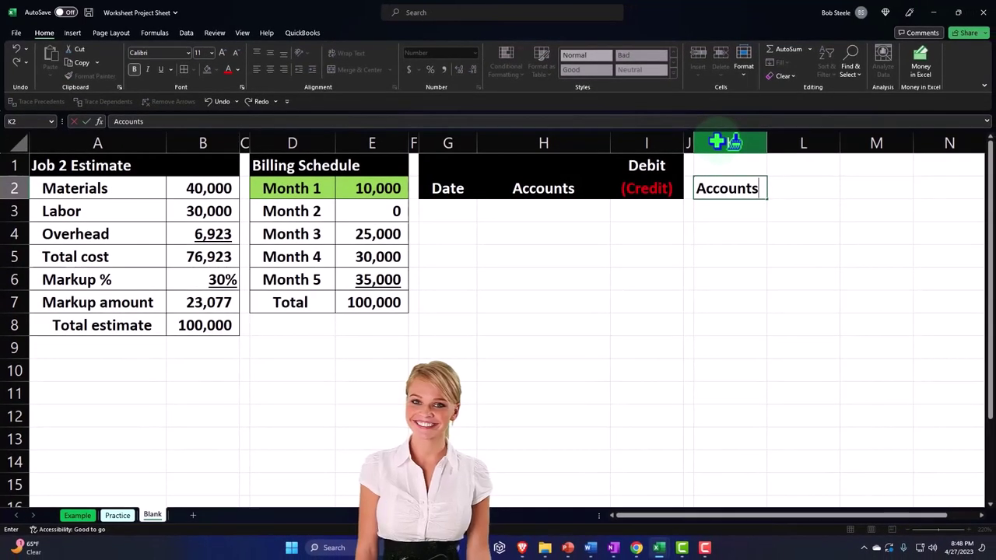
# Enter the Accounts header in cell K2
pyautogui.press('Tab')
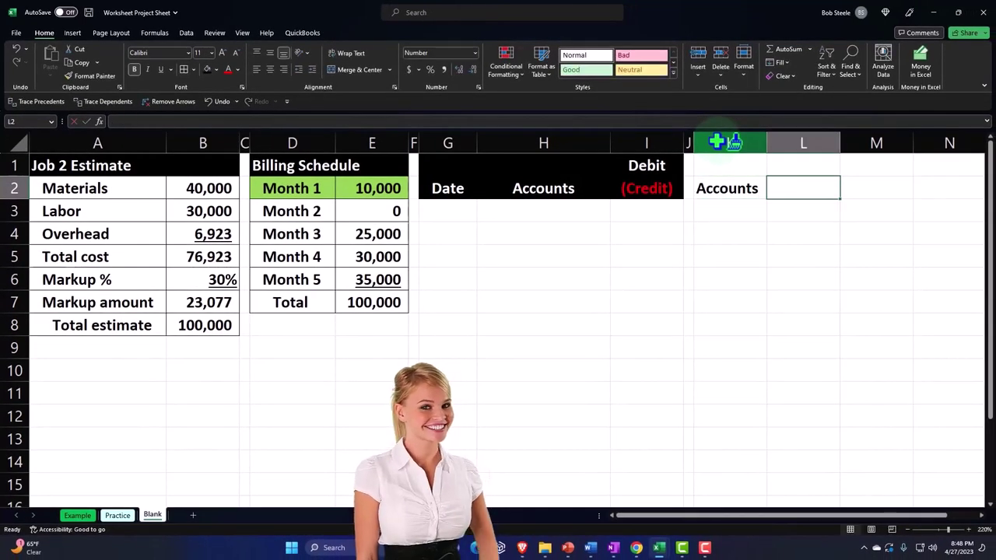
pyautogui.write('Entried')
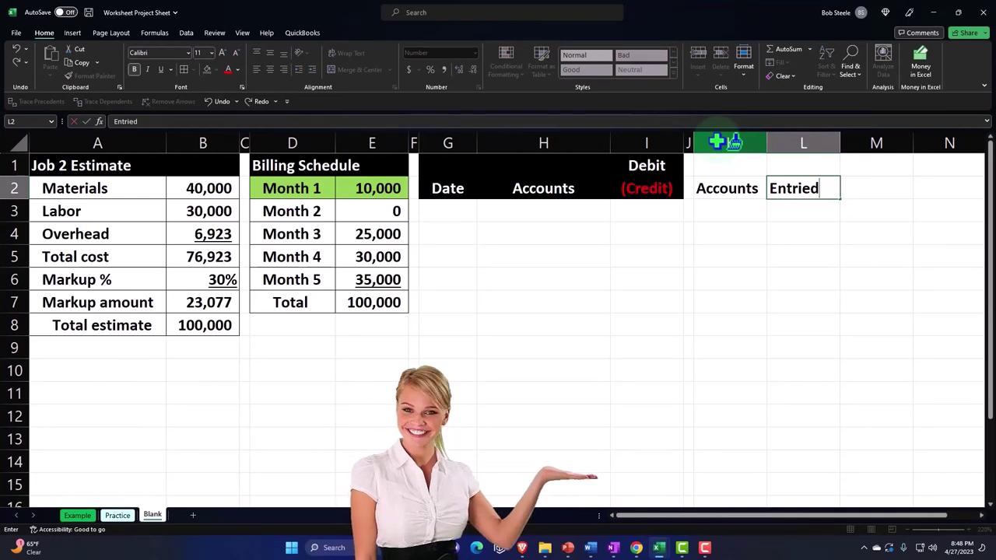
pyautogui.press('BackSpace')
pyautogui.write('s')
pyautogui.press('Tab')
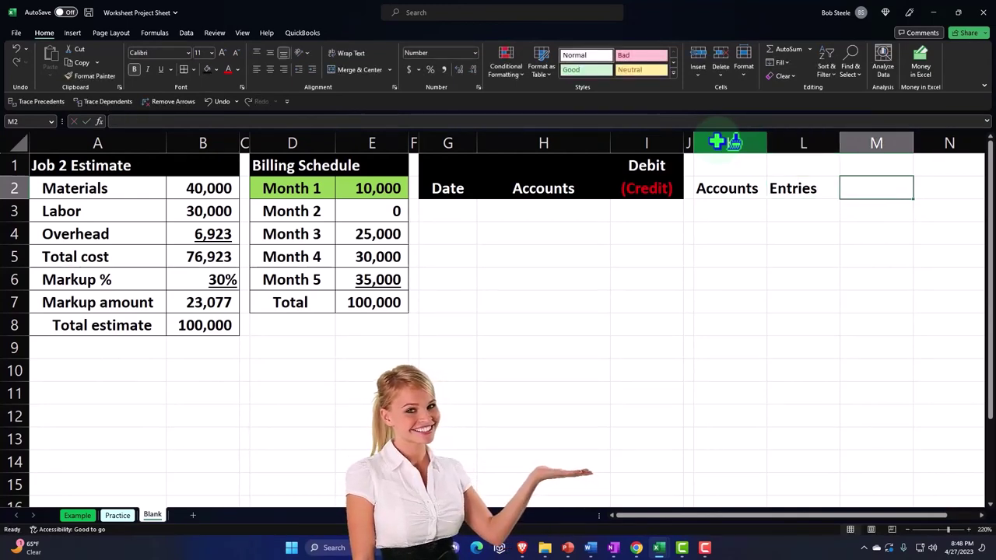
pyautogui.press('Left')
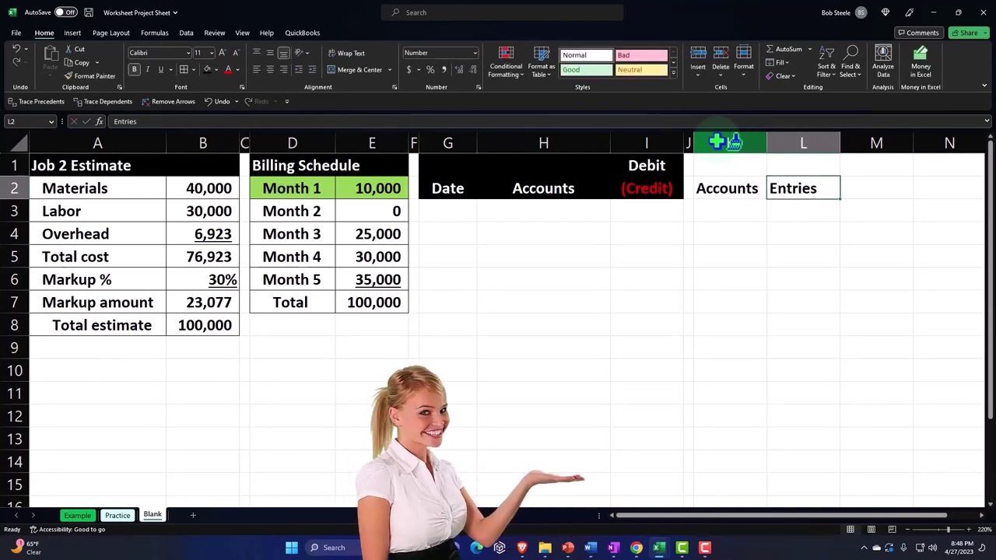
pyautogui.press('Delete')
# Enter the two-line header Beginning and Trail Bal in cells L1 and L2
pyautogui.press('Up')
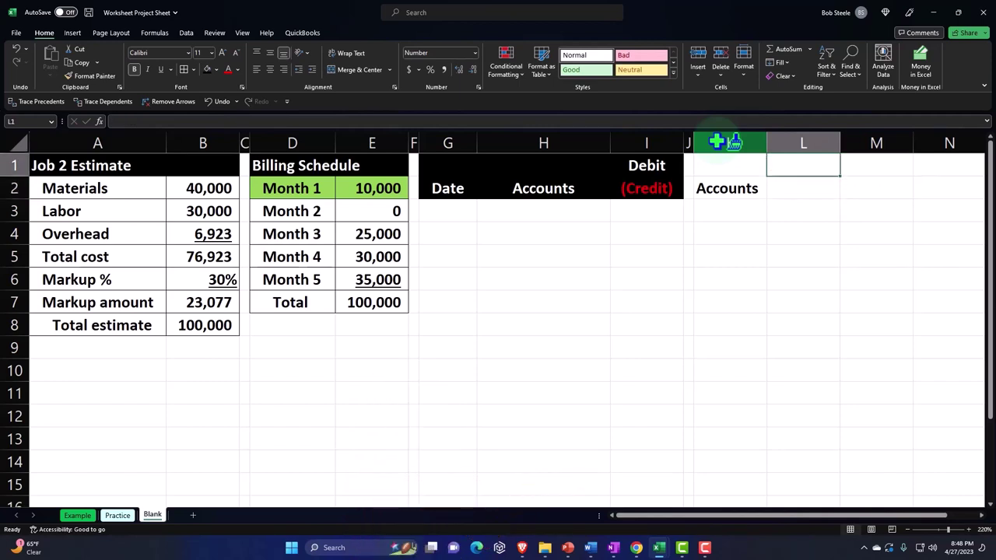
pyautogui.write('Beggining')
pyautogui.press('Return')
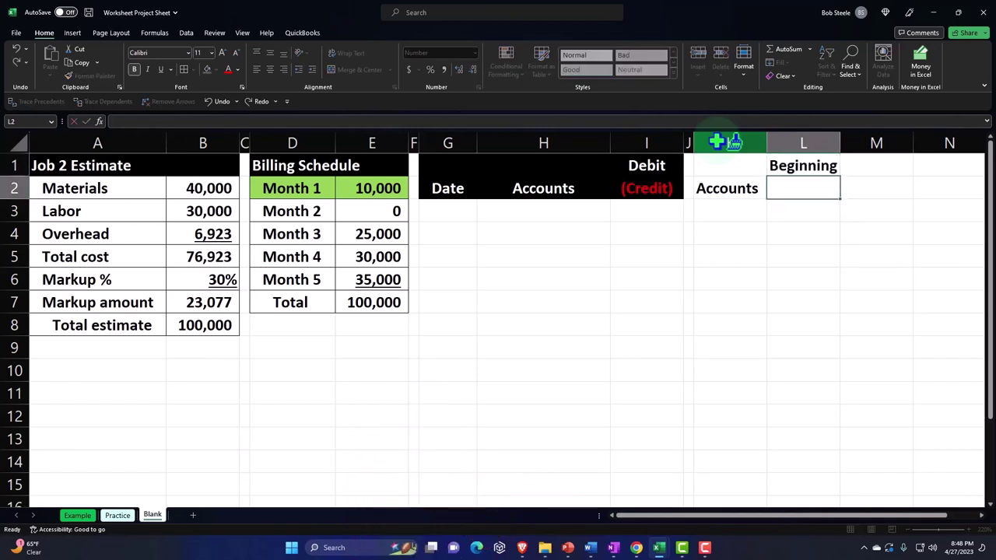
pyautogui.write('Trail Bal')
pyautogui.press('Tab')
# Enter the two-line header Journal and Entries in cells M1 and M2
pyautogui.press('Up')
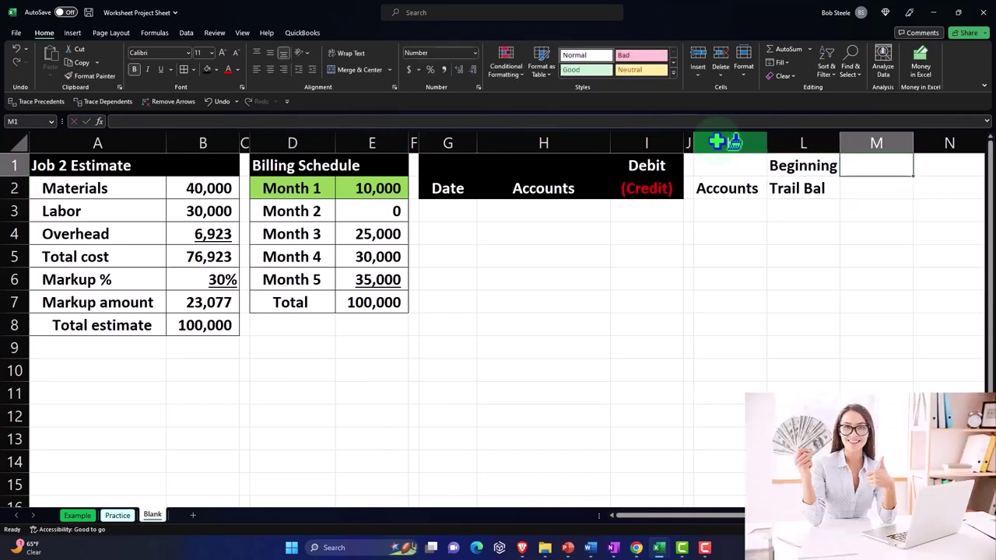
pyautogui.press('Down')
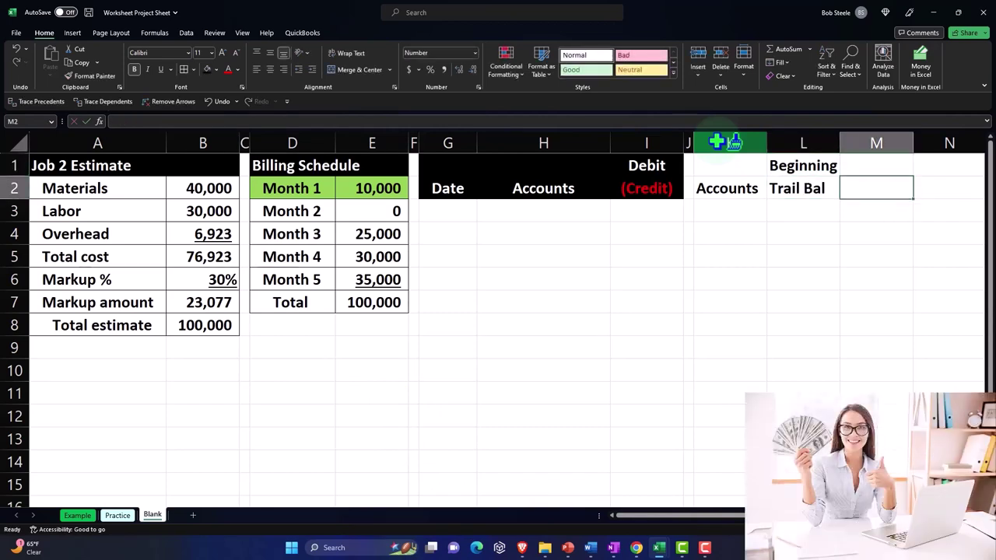
pyautogui.press('Up')
pyautogui.write('Jour')
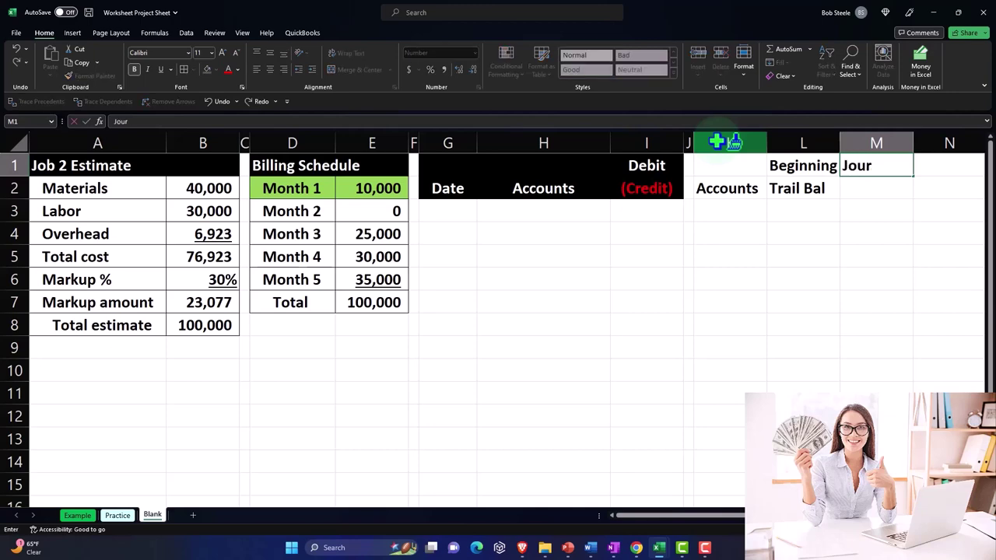
pyautogui.write('nal')
pyautogui.press('Return')
pyautogui.write('Entrie')
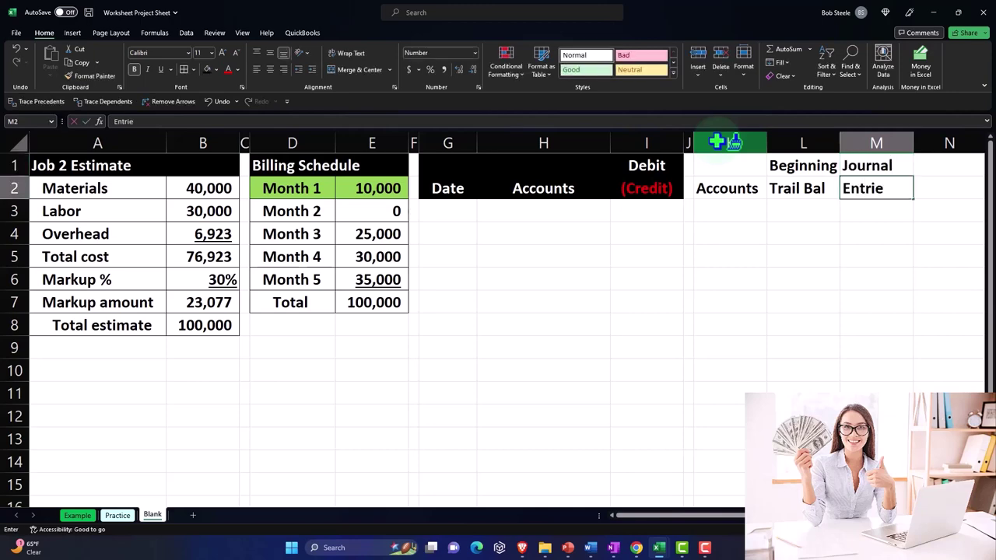
pyautogui.write('s')
pyautogui.press('Tab')
# Enter the two-line header Ending and Trial Bal in cells N1 and N2
pyautogui.press('Up')
pyautogui.write('Ending')
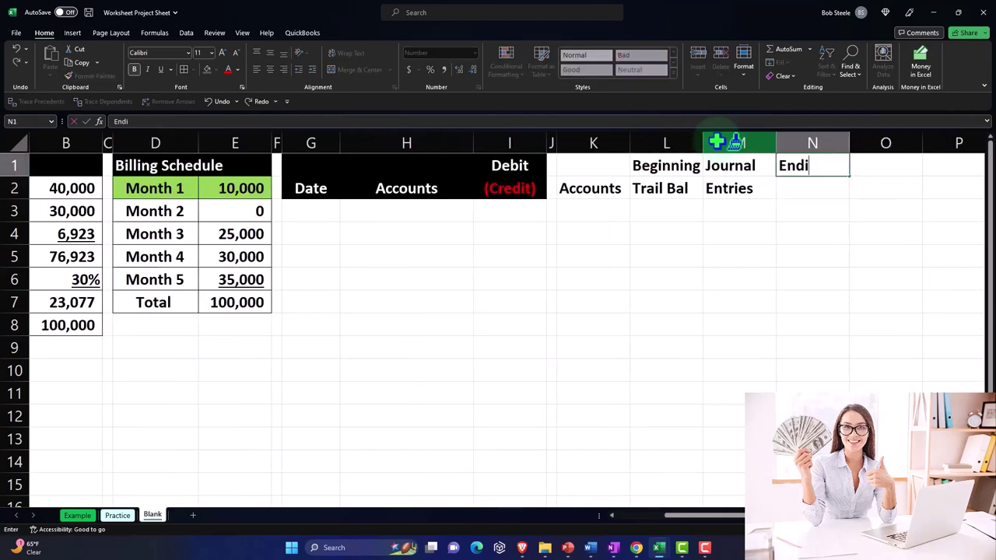
pyautogui.press('Return')
pyautogui.write('Trial Bal')
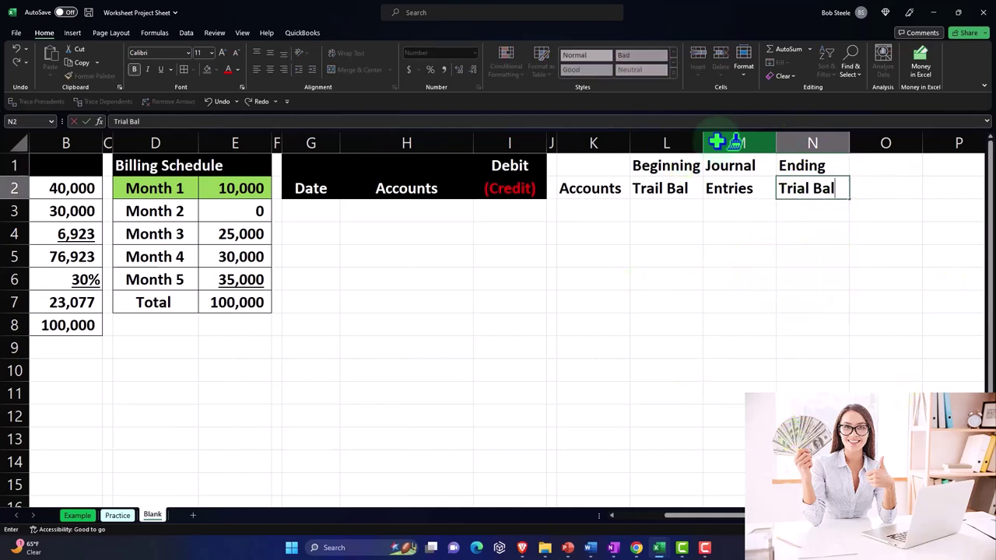
pyautogui.press('Return')
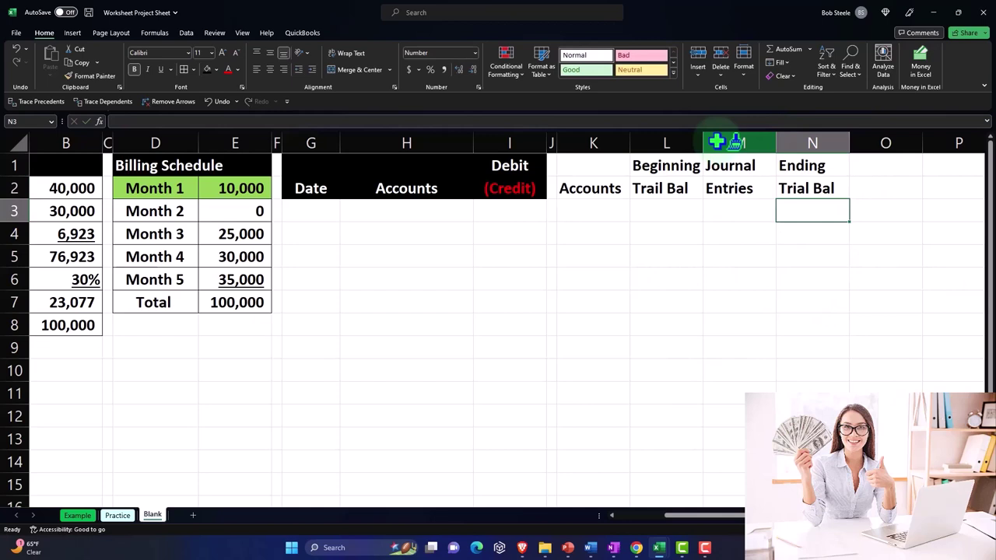
# Format the trial balance headers in L1:N2 with a black fill and centred white text
pyautogui.moveTo(684, 163); pyautogui.dragTo(788, 179)
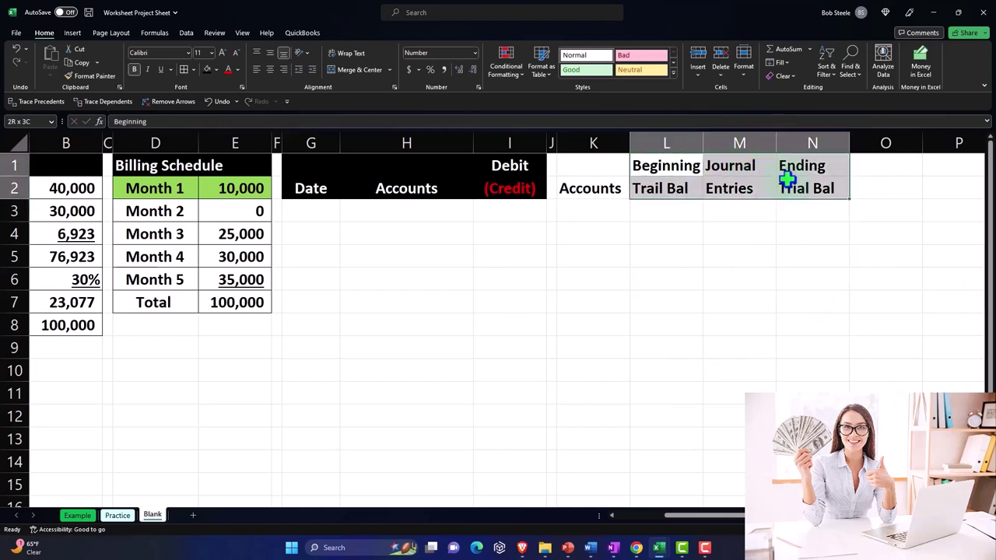
pyautogui.click(207, 68)
pyautogui.click(237, 70)
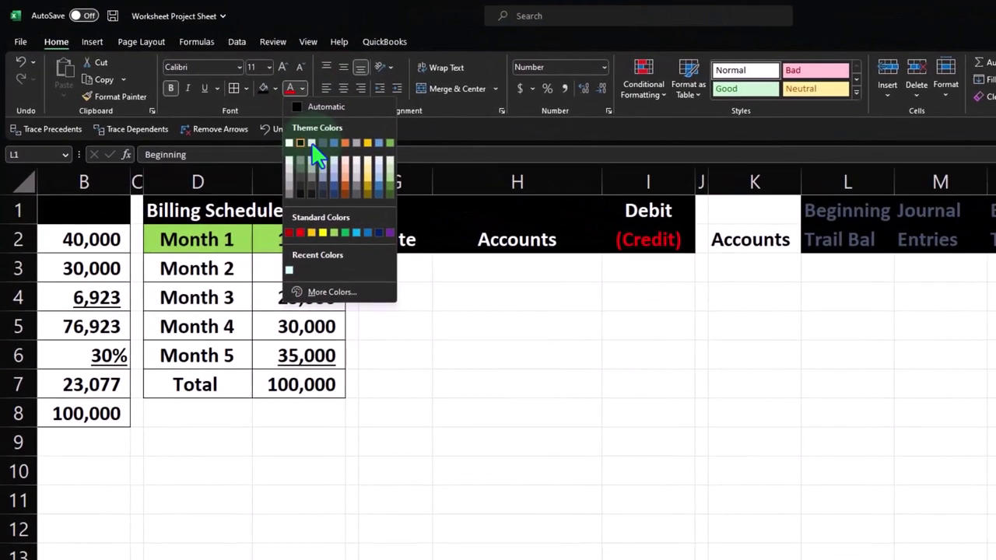
pyautogui.click(290, 145)
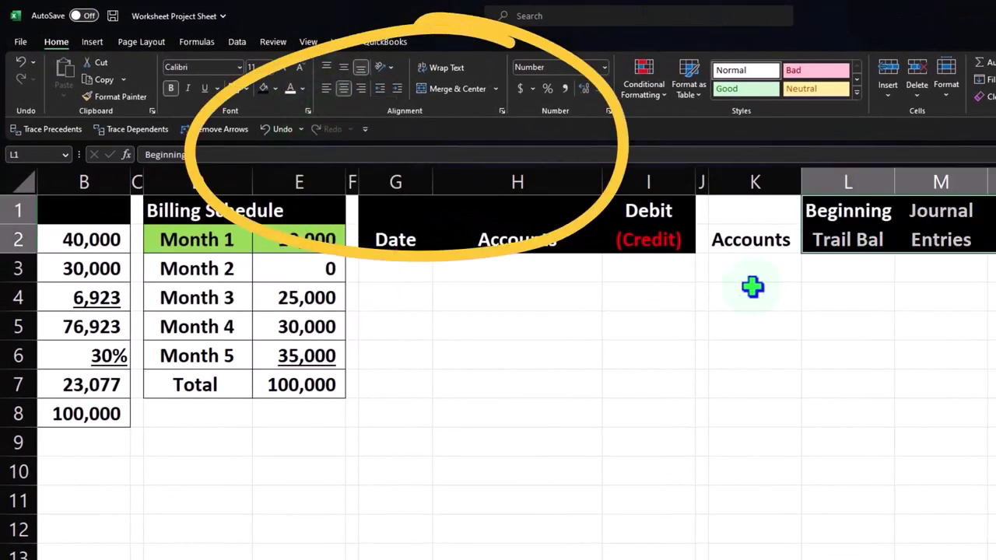
# Apply the same black fill and white font to the Accounts header cells K1:K2
pyautogui.moveTo(759, 217); pyautogui.dragTo(762, 233)
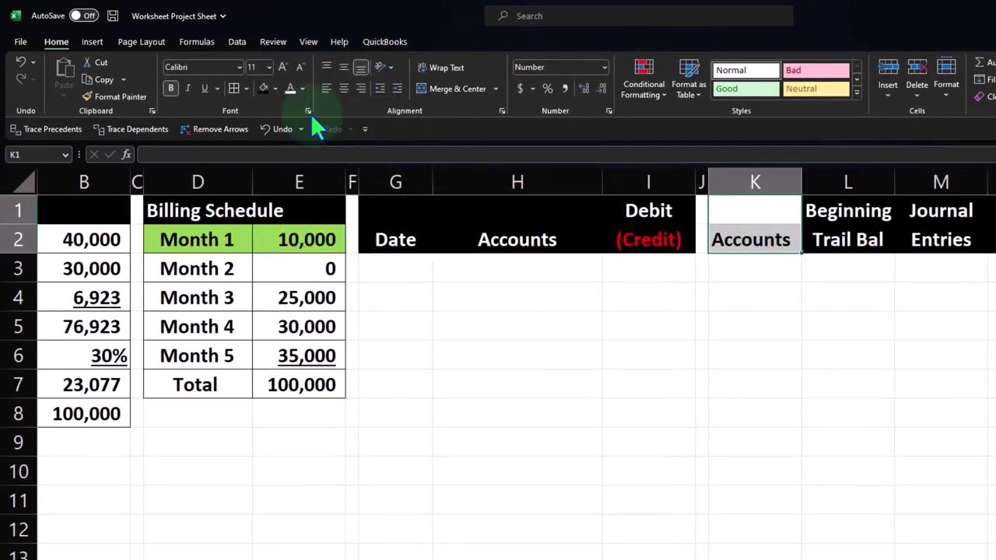
pyautogui.click(263, 89)
pyautogui.click(290, 89)
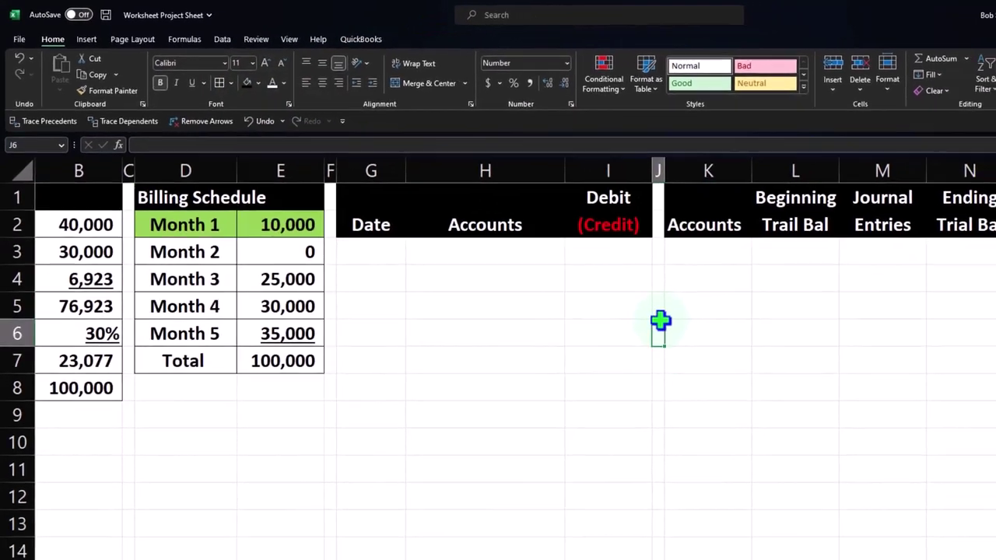
# Left-align the Accounts header in cell H2 and widen the Accounts column K
pyautogui.click(441, 209)
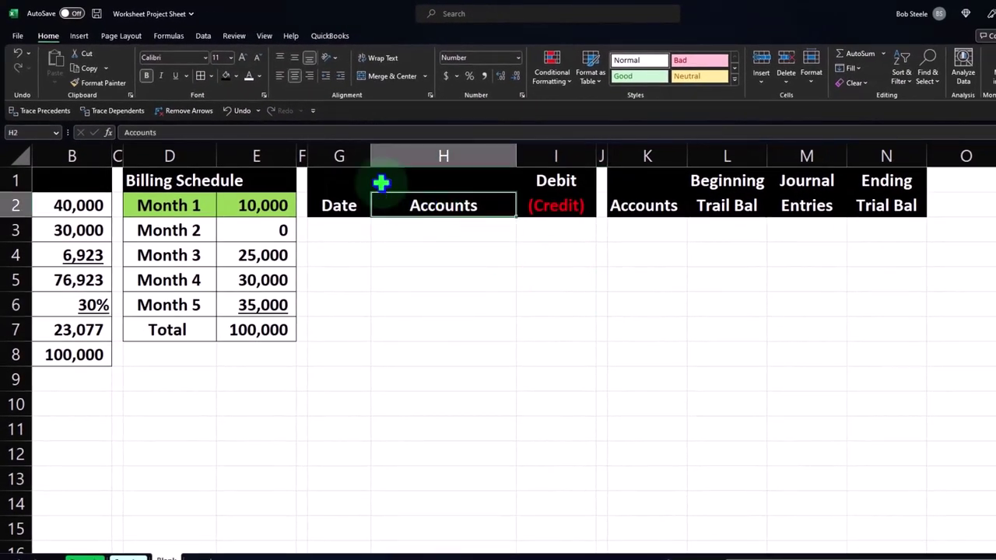
pyautogui.click(278, 75)
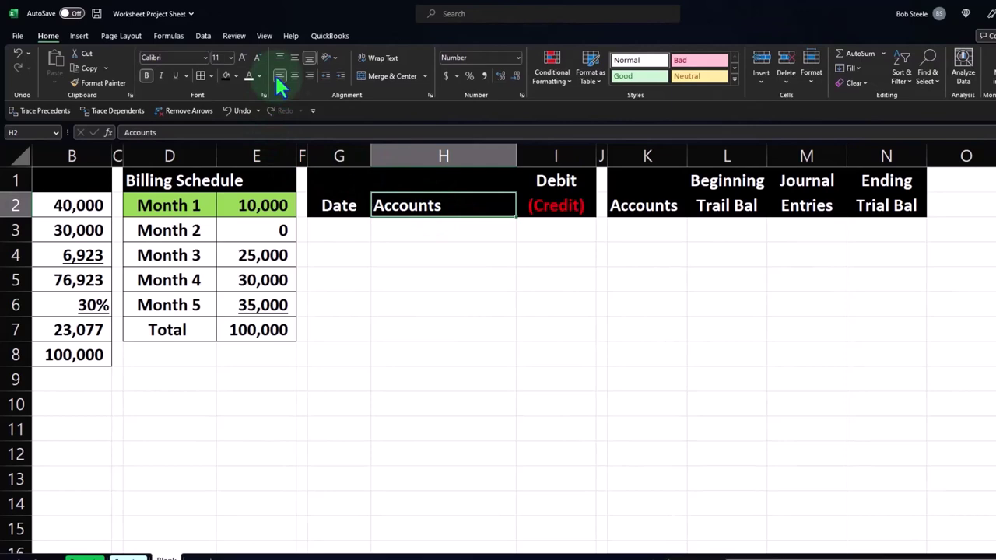
pyautogui.click(627, 299)
pyautogui.moveTo(687, 154); pyautogui.dragTo(796, 151)
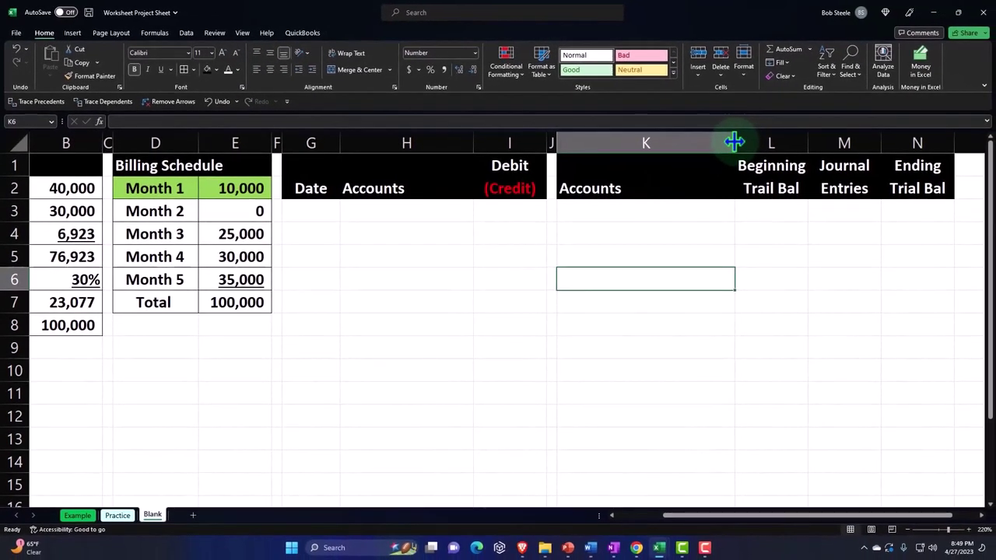
# Enter Checking as the first account in cell K3
pyautogui.click(614, 209)
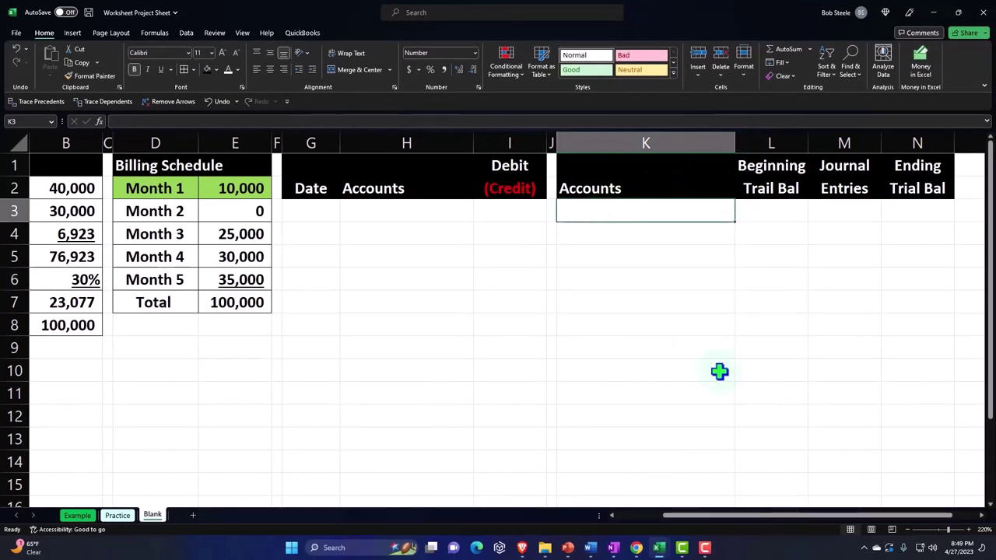
pyautogui.write('Checking')
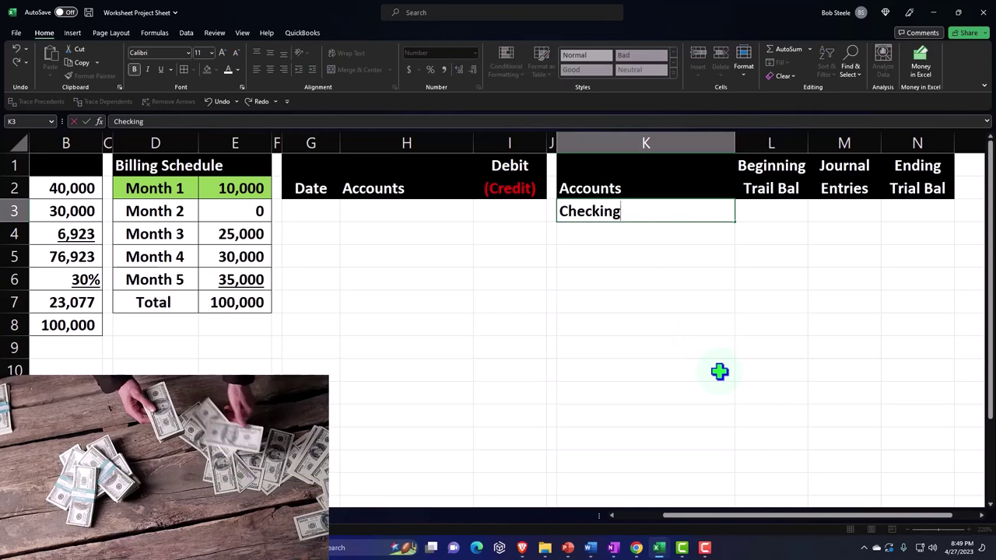
pyautogui.press('Return')
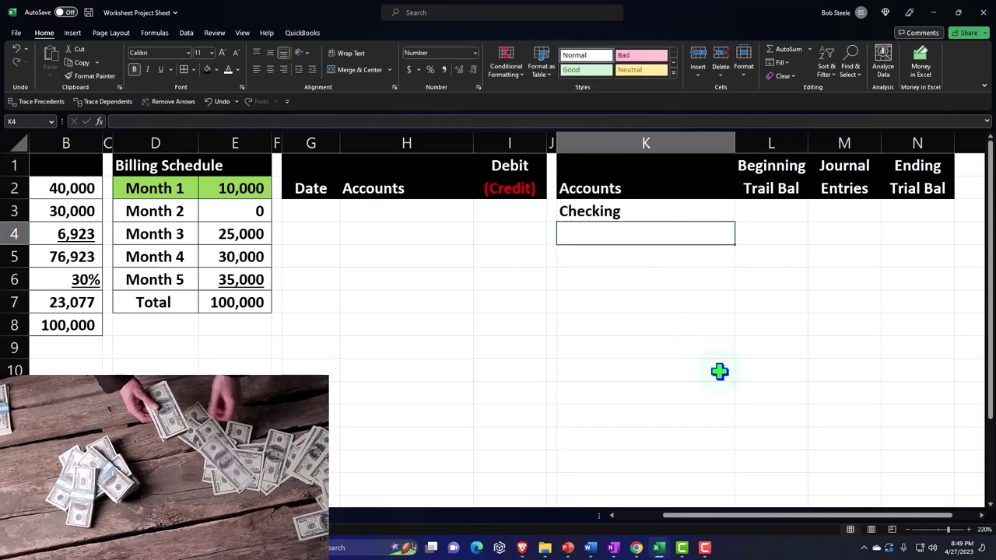
# Enter Accounts receivable as the second account in cell K4
pyautogui.write('Accuo')
pyautogui.press('BackSpace')
pyautogui.press('BackSpace')
pyautogui.write('ounts')
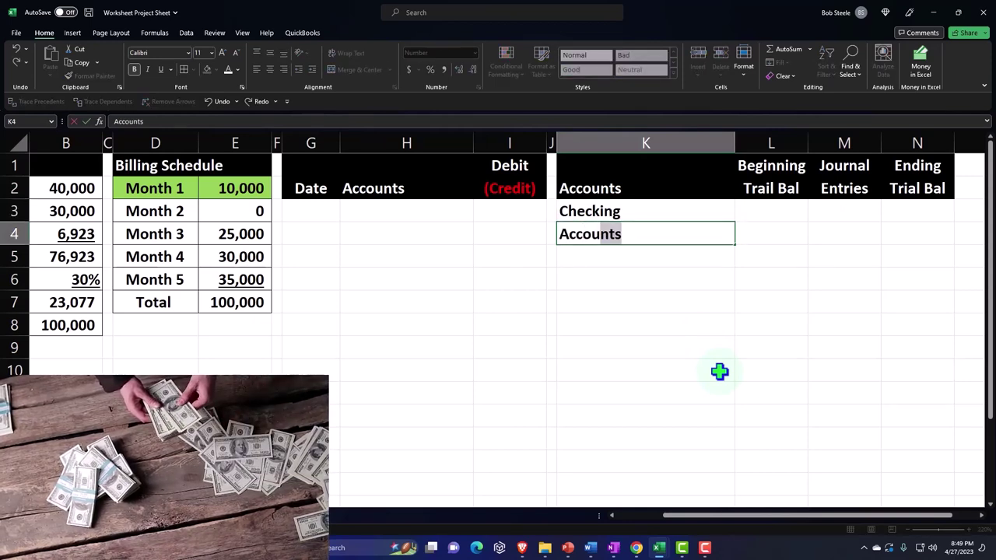
pyautogui.write(' receivable')
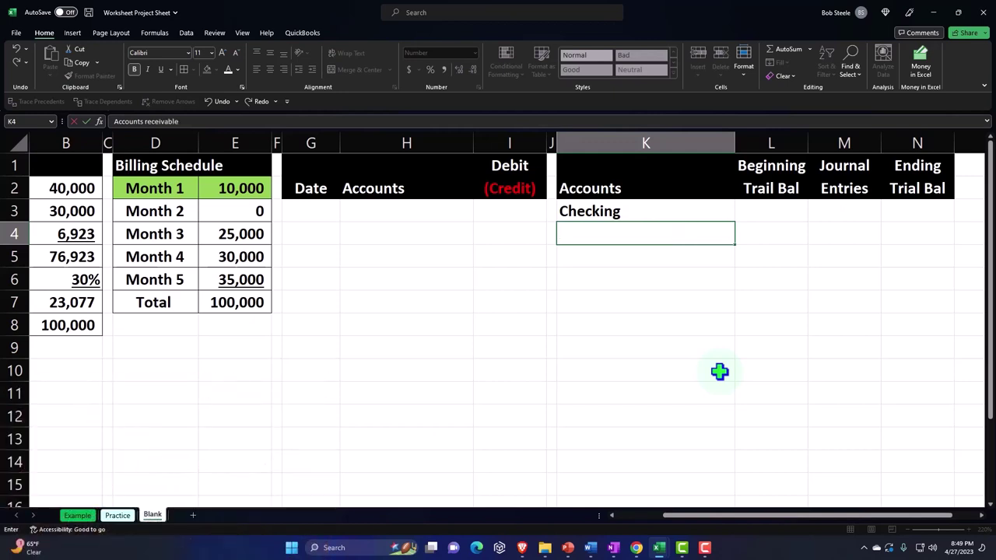
pyautogui.press('Return')
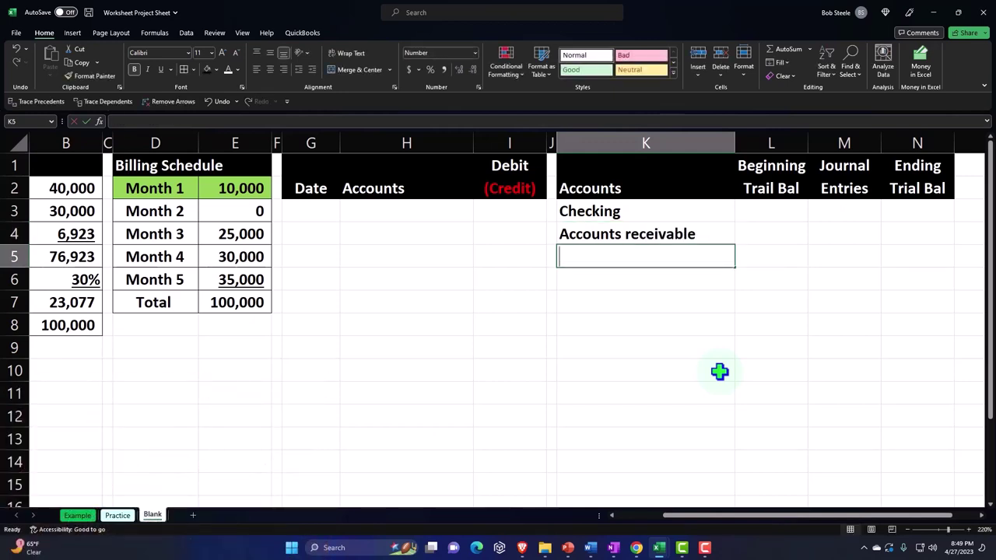
# Add Work in Progress in K5 and Billings in K6 to the trial balance account list
pyautogui.write('Work in Progress')
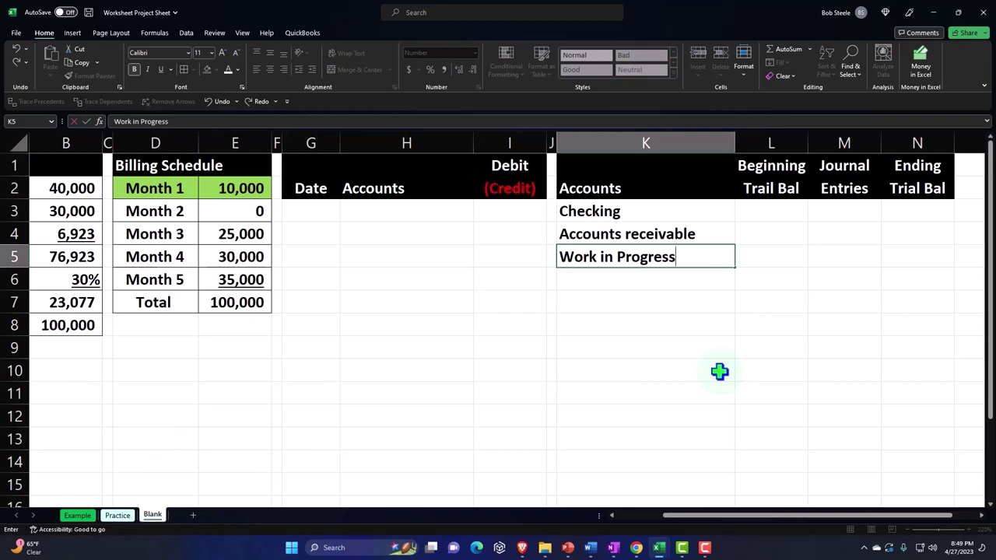
pyautogui.press('Return')
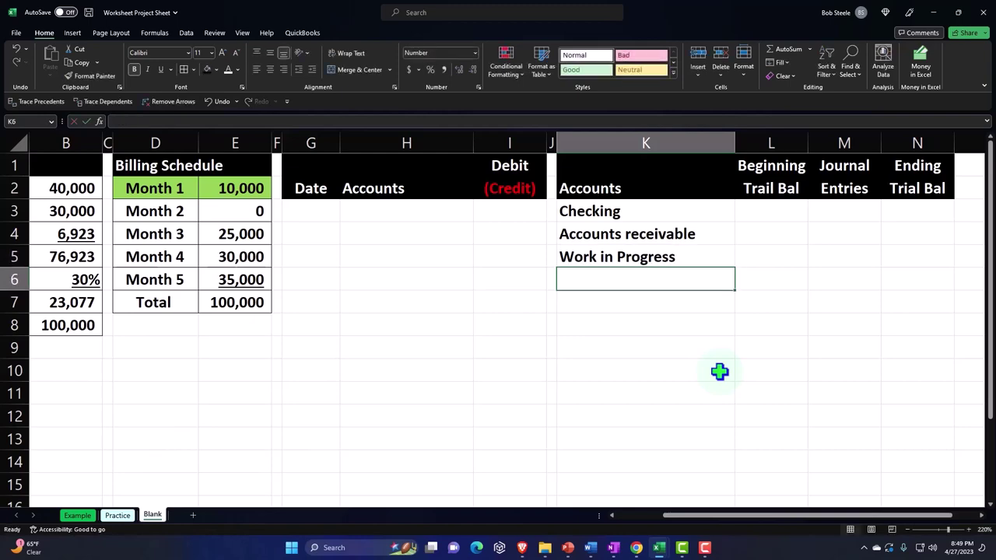
pyautogui.write('Billings')
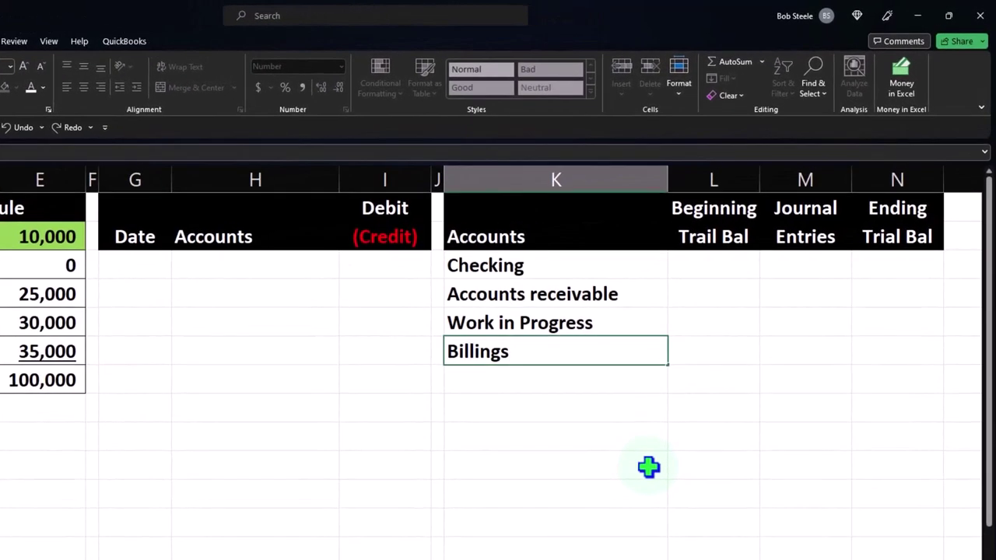
pyautogui.press('Return')
# Add Equity account in K7 and Revenue in K8 to the trial balance account list
pyautogui.write('Re')
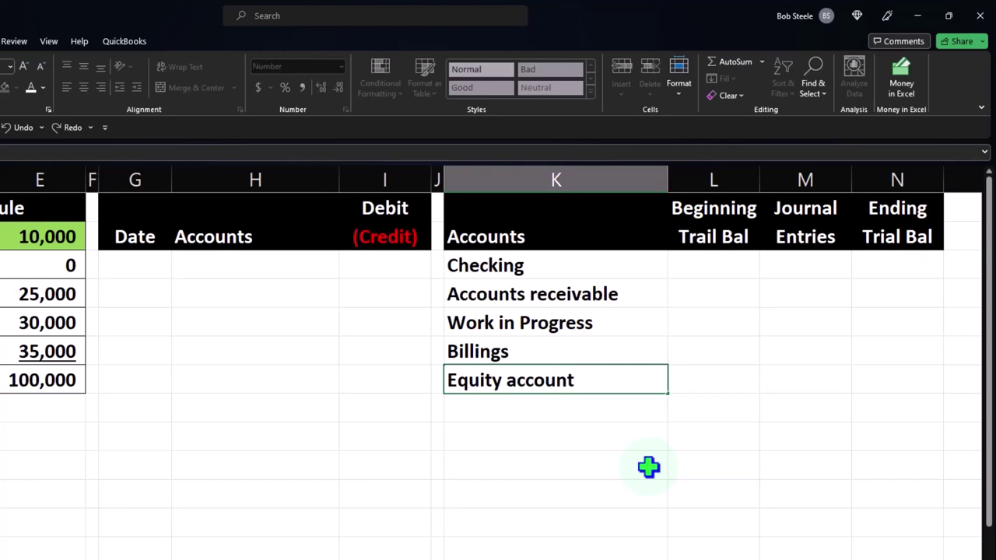
pyautogui.press('Return')
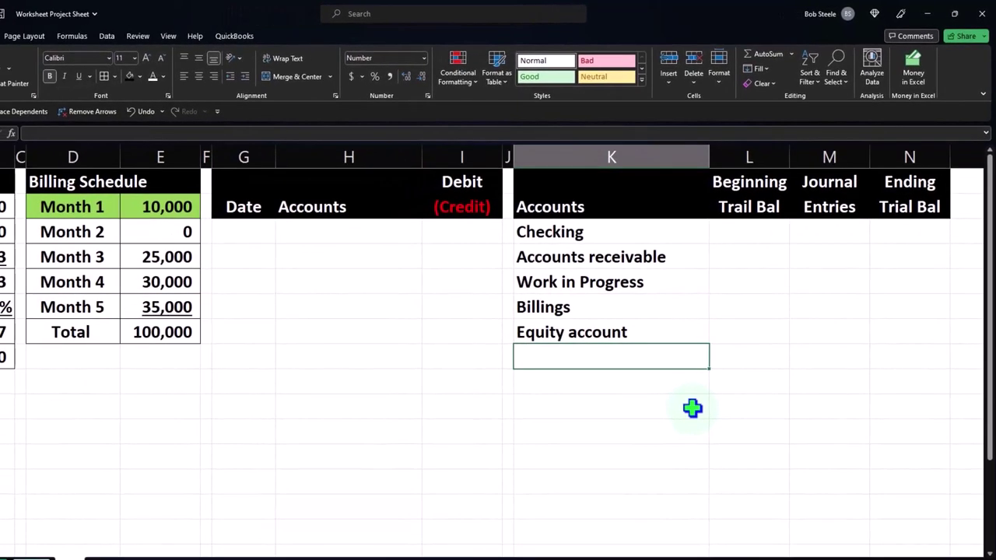
pyautogui.write('Revenue')
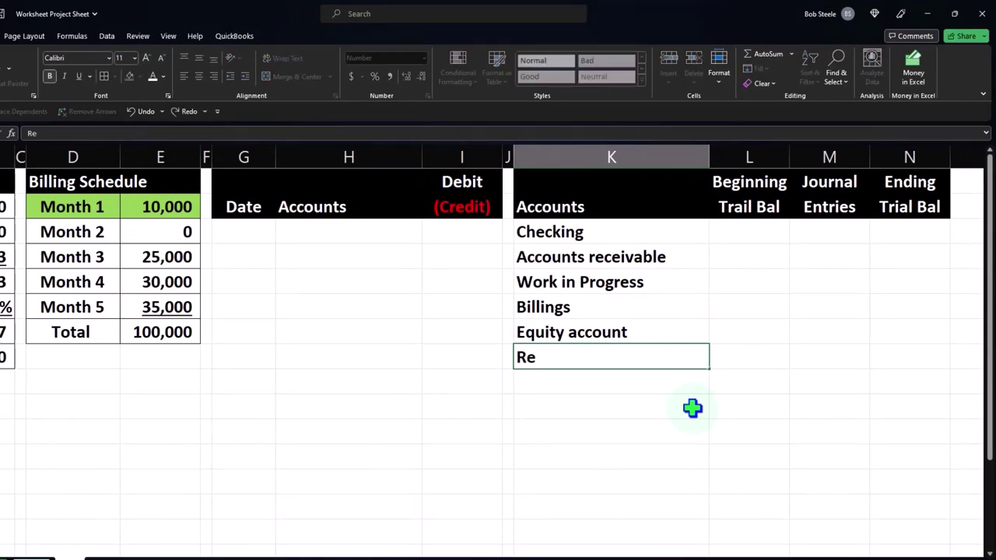
pyautogui.press('Return')
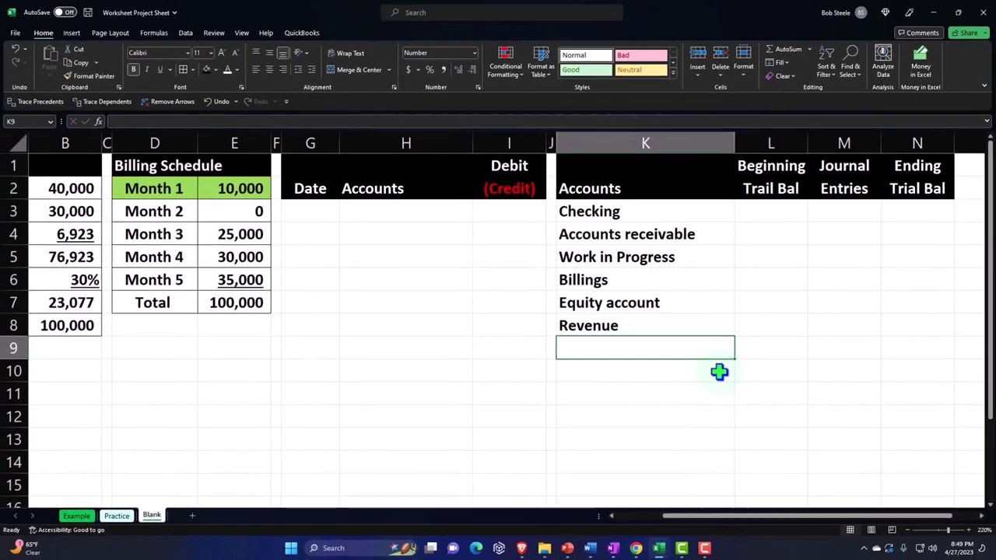
# Enter Cost of Goods Sold as the last account in cell K9
pyautogui.write('Cost of Go')
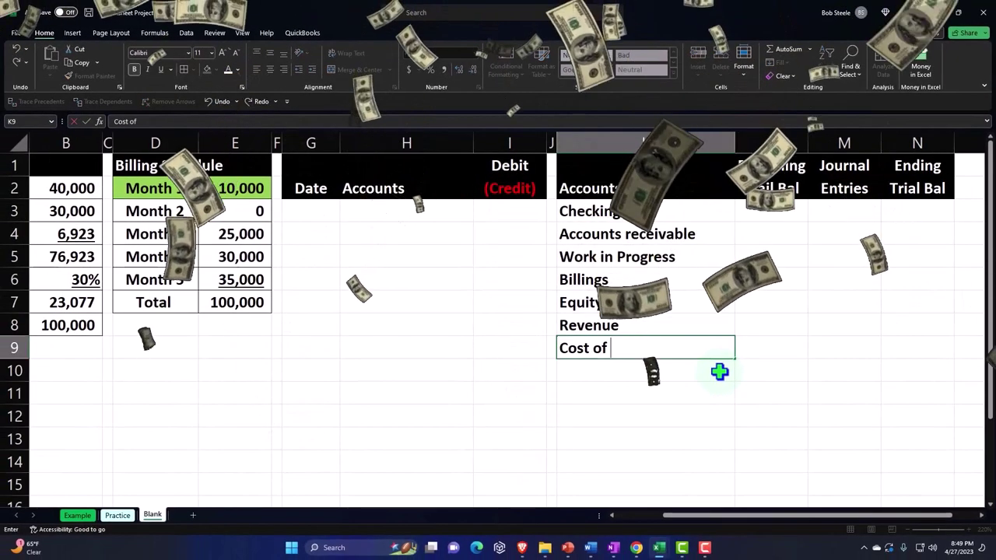
pyautogui.press('BackSpace')
pyautogui.press('BackSpace')
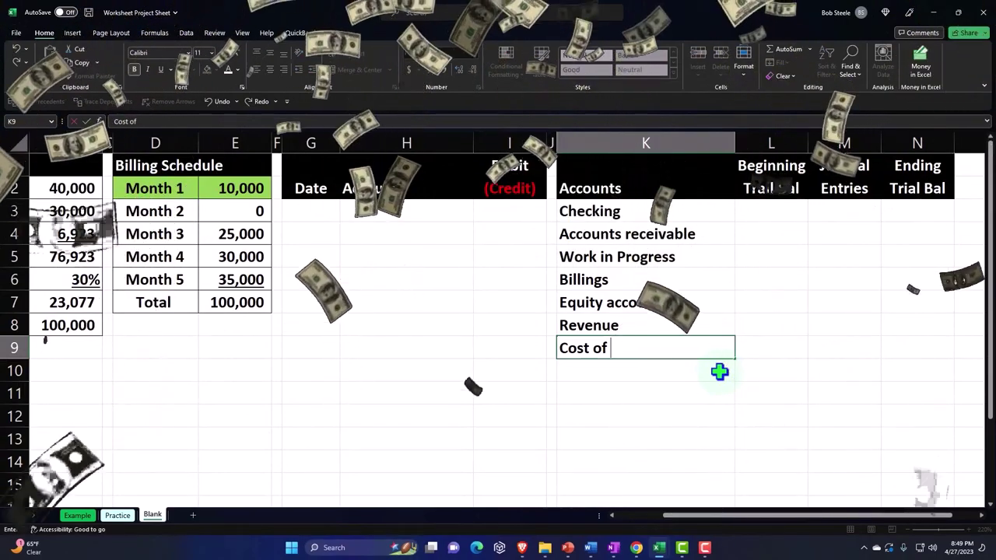
pyautogui.write('GOo')
pyautogui.press('BackSpace')
pyautogui.press('BackSpace')
pyautogui.write('oo')
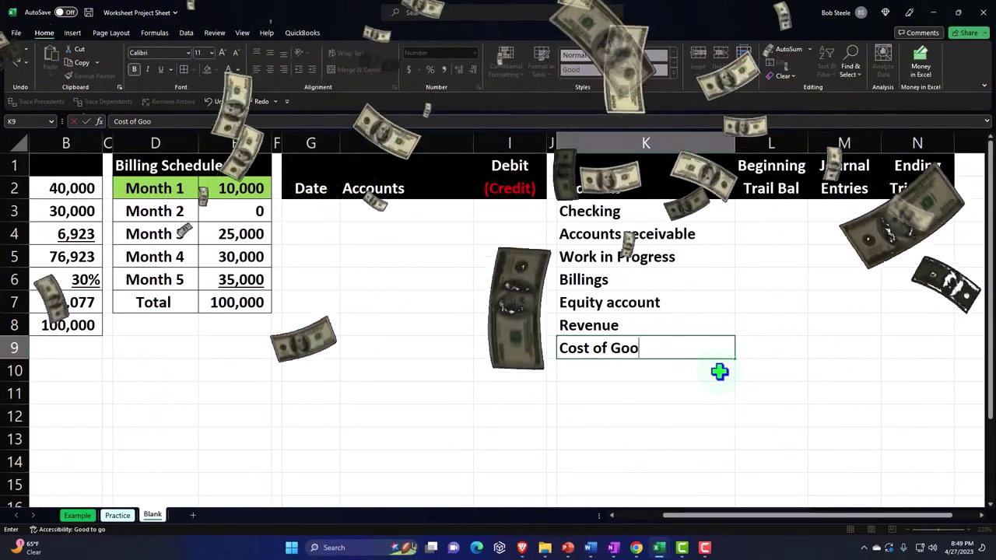
pyautogui.write('ds Sold')
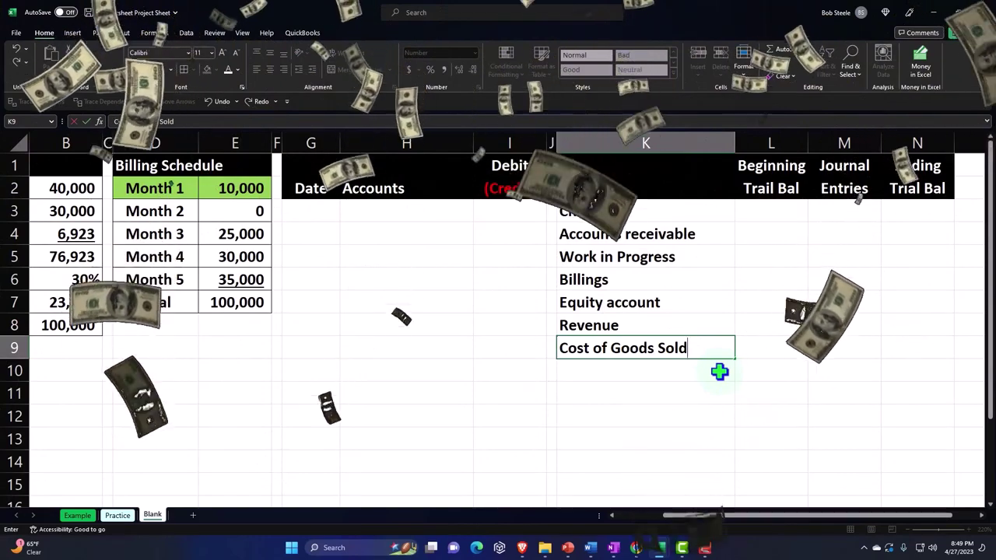
# Capitalize the second words in K7 and K4 so they read Equity Account and Accounts Receivable
pyautogui.doubleClick(616, 302)
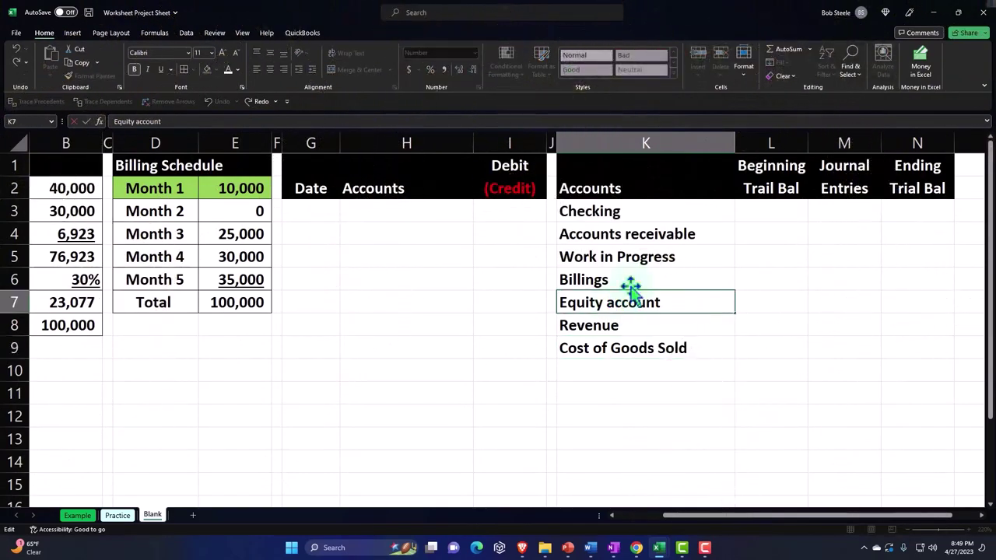
pyautogui.press('BackSpace')
pyautogui.write('A')
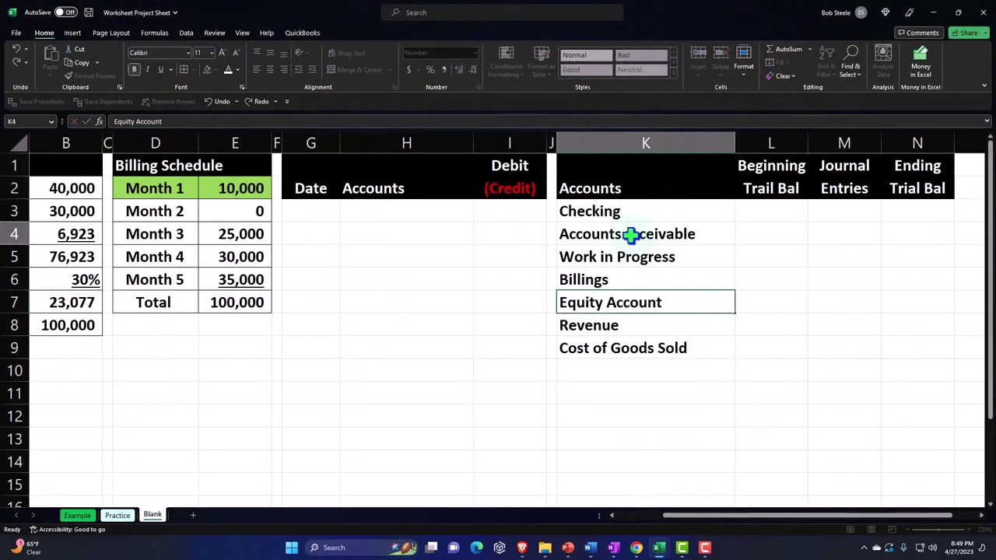
pyautogui.doubleClick(636, 228)
pyautogui.press('BackSpace')
pyautogui.write('R')
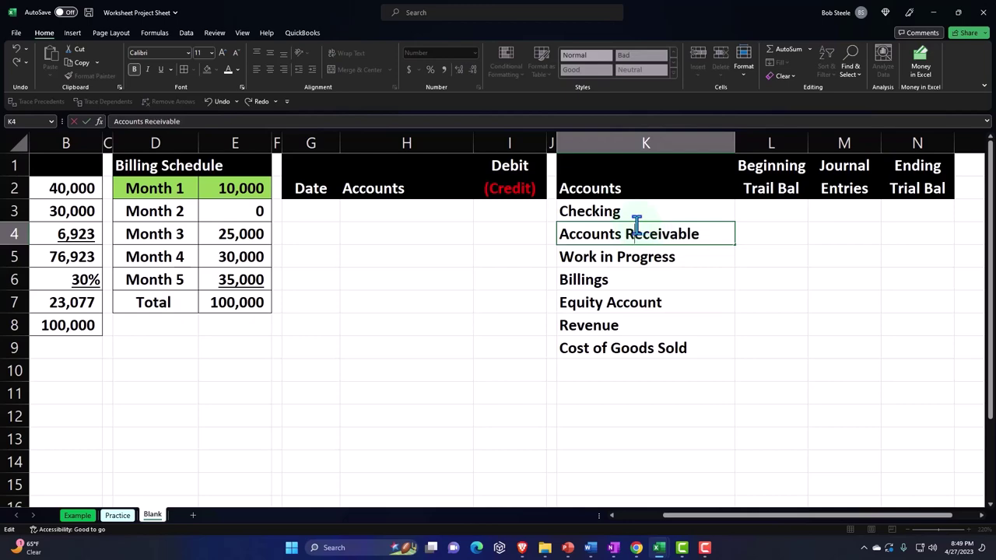
# Label cell K10 Total Debits & (Credits) and colour only the word (Credits) red
pyautogui.click(648, 366)
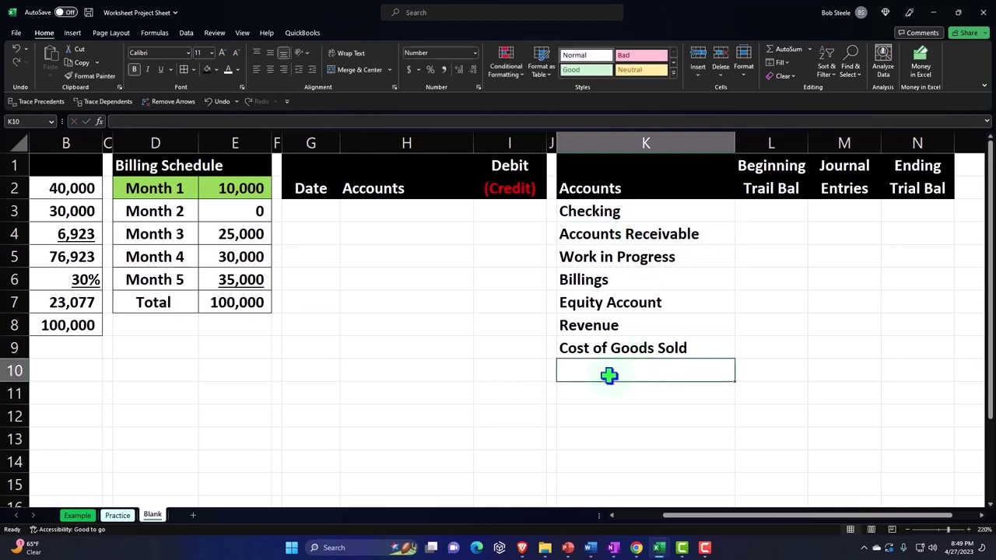
pyautogui.write('Total Debits & (Credits')
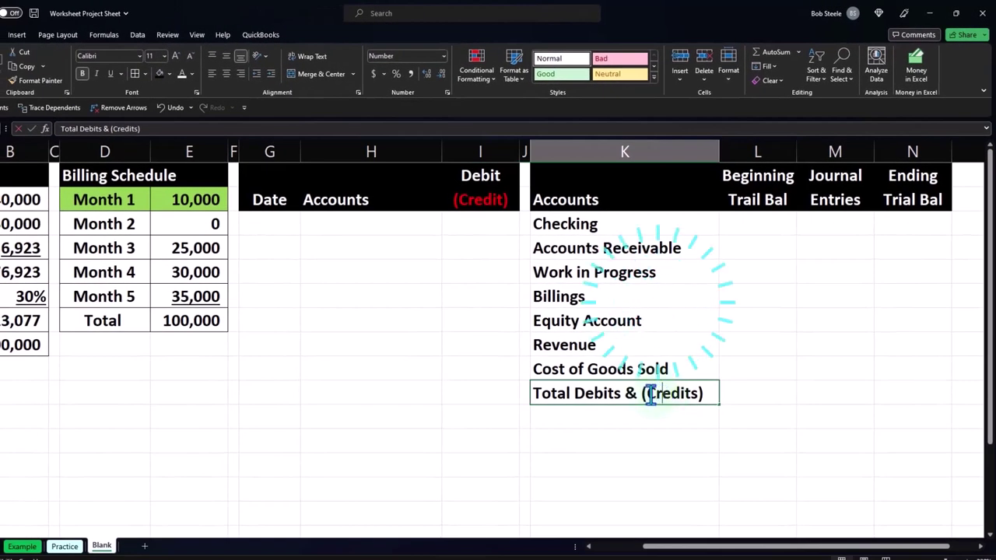
pyautogui.moveTo(649, 393); pyautogui.dragTo(703, 393)
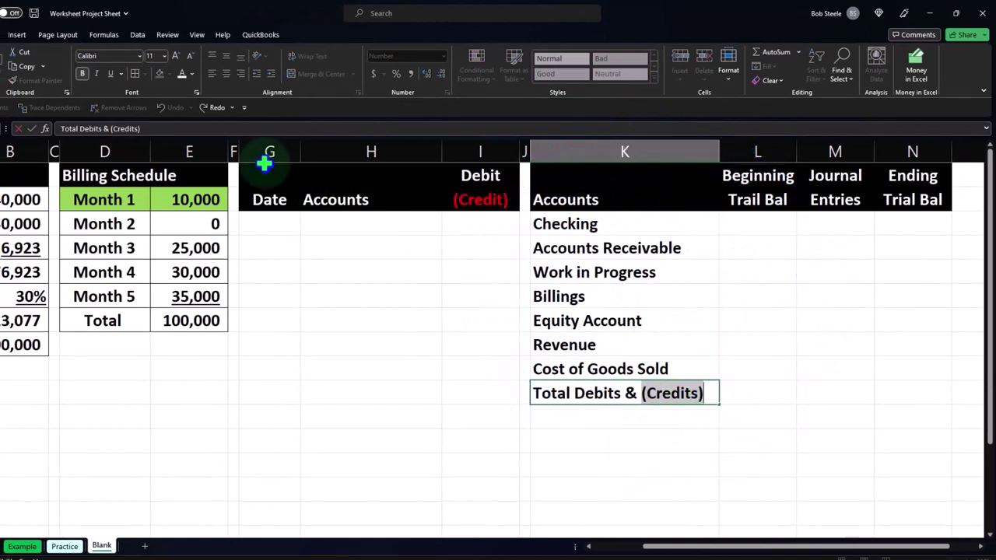
pyautogui.click(193, 75)
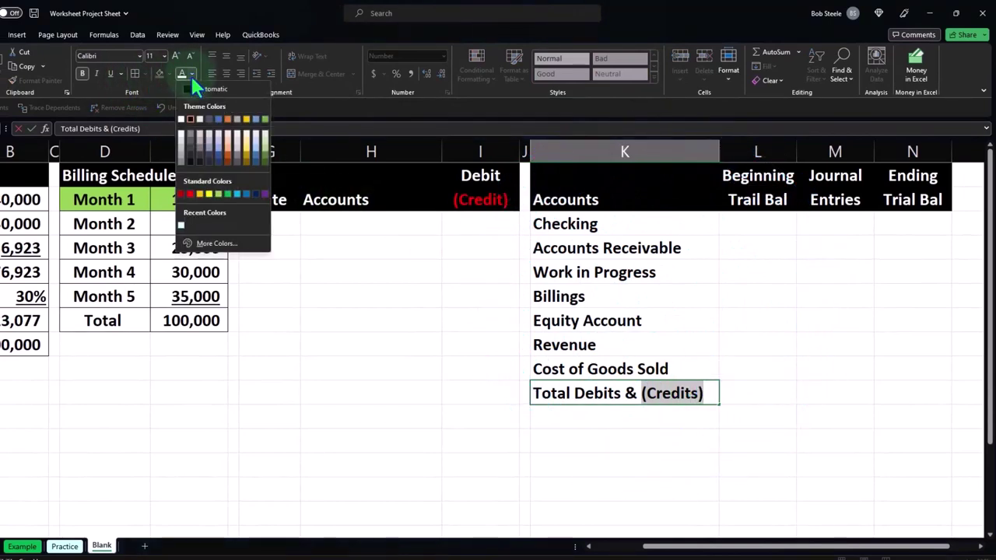
pyautogui.click(191, 193)
pyautogui.click(462, 405)
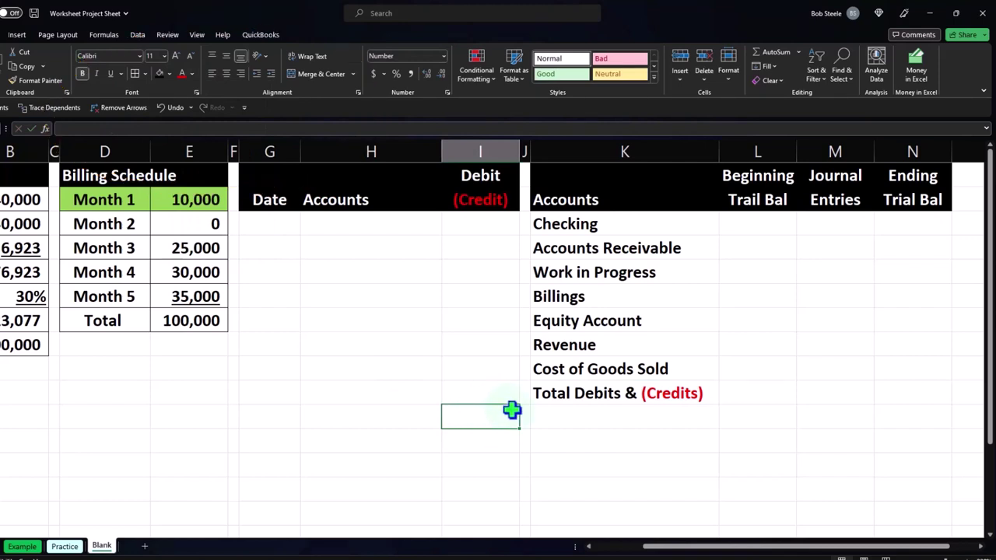
# Enter a beginning balance of 0 for every account from Checking to Cost of Goods Sold in L3:L9
pyautogui.click(760, 224)
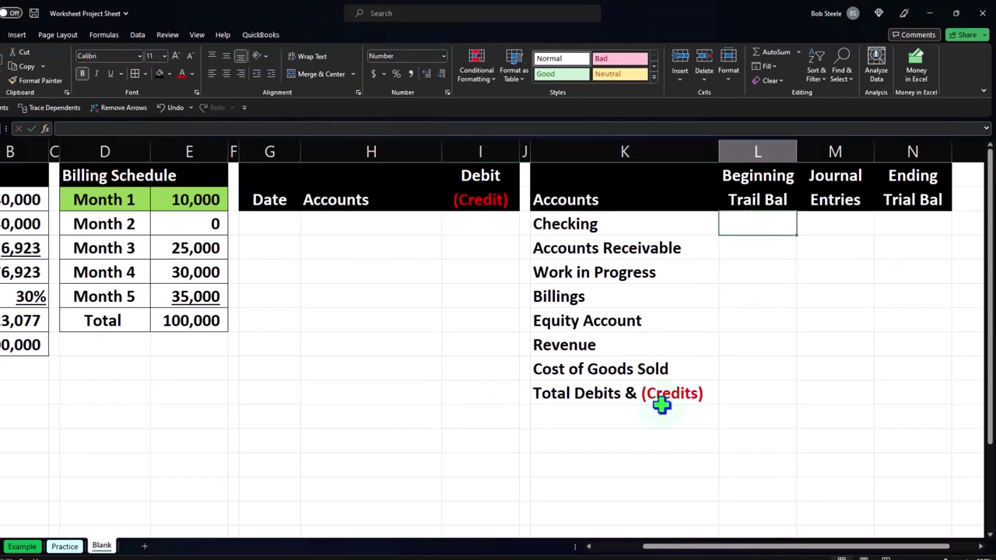
pyautogui.write('0')
pyautogui.press('Return')
pyautogui.write('0')
pyautogui.press('Return')
pyautogui.write('0')
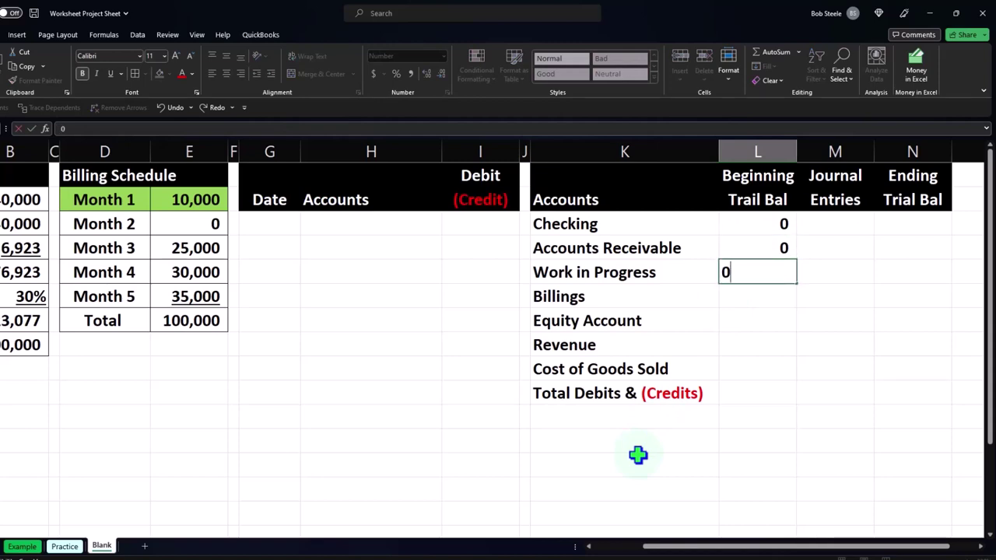
pyautogui.press('Return')
pyautogui.write('0 0 0')
pyautogui.press('Return')
pyautogui.write('0')
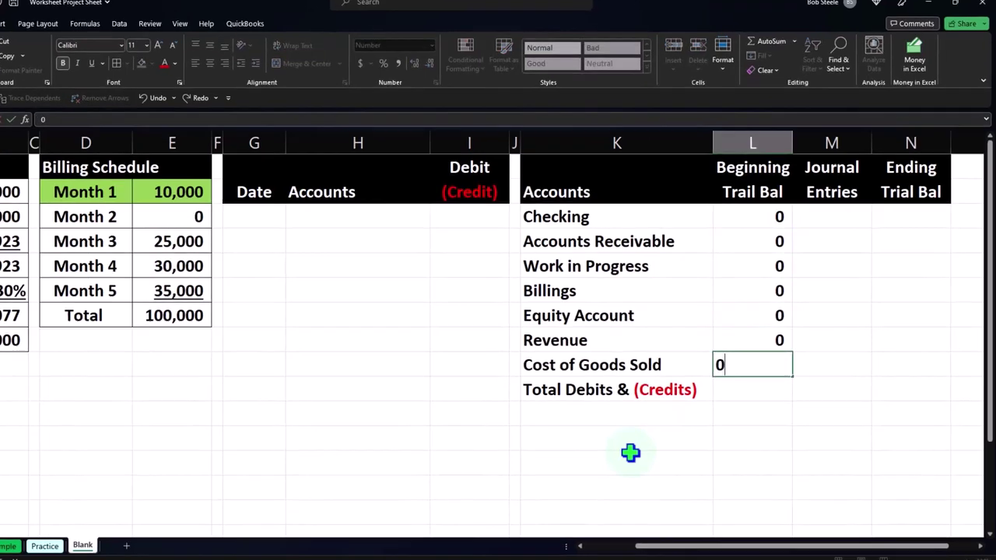
pyautogui.press('Return')
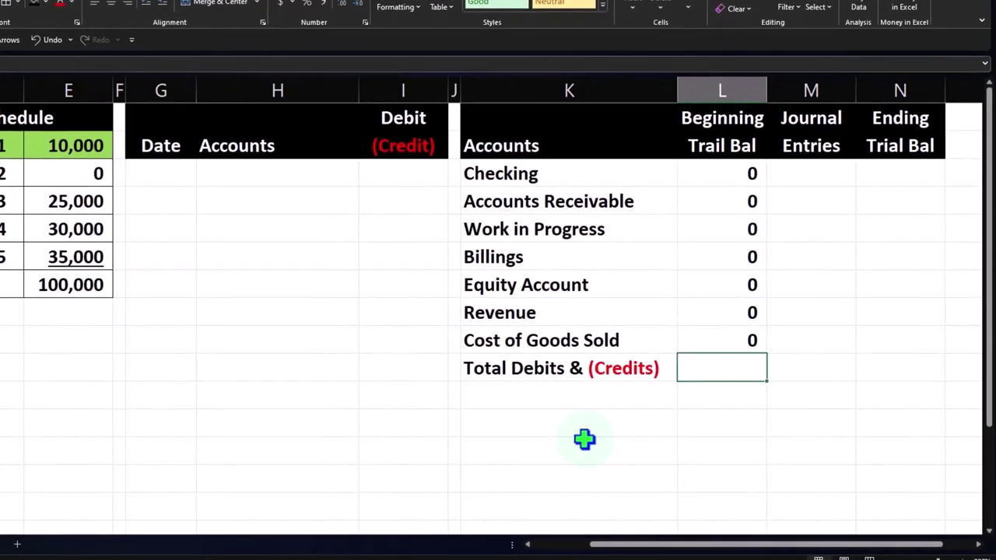
# Total the beginning balances L3:L9 with a SUM formula in cell L10
pyautogui.write('=sum(')
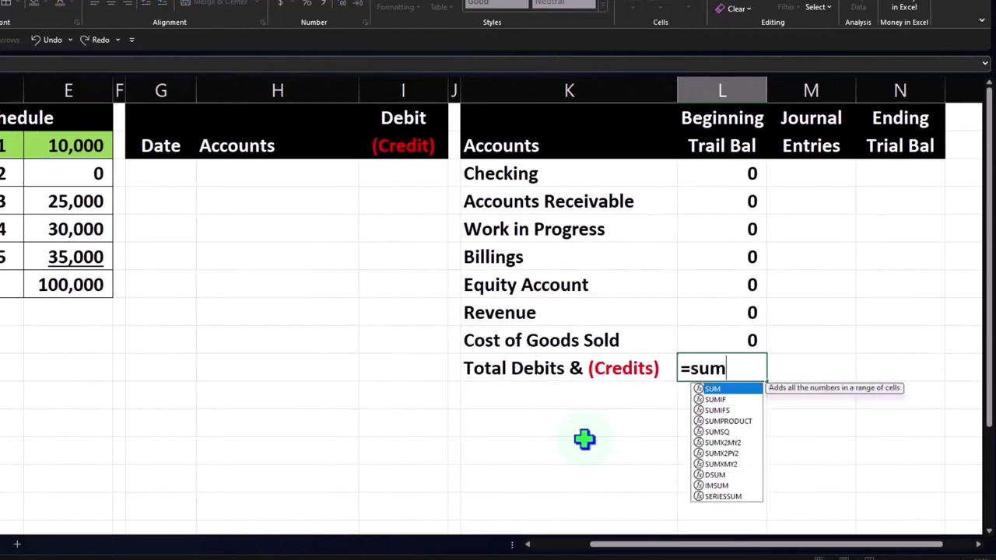
pyautogui.press('Up')
pyautogui.hotkey('shift', 'Up')
pyautogui.hotkey('shift', 'Up')
pyautogui.hotkey('shift', 'Up')
pyautogui.hotkey('shift', 'Up')
pyautogui.hotkey('shift', 'Up')
pyautogui.hotkey('shift', 'Up')
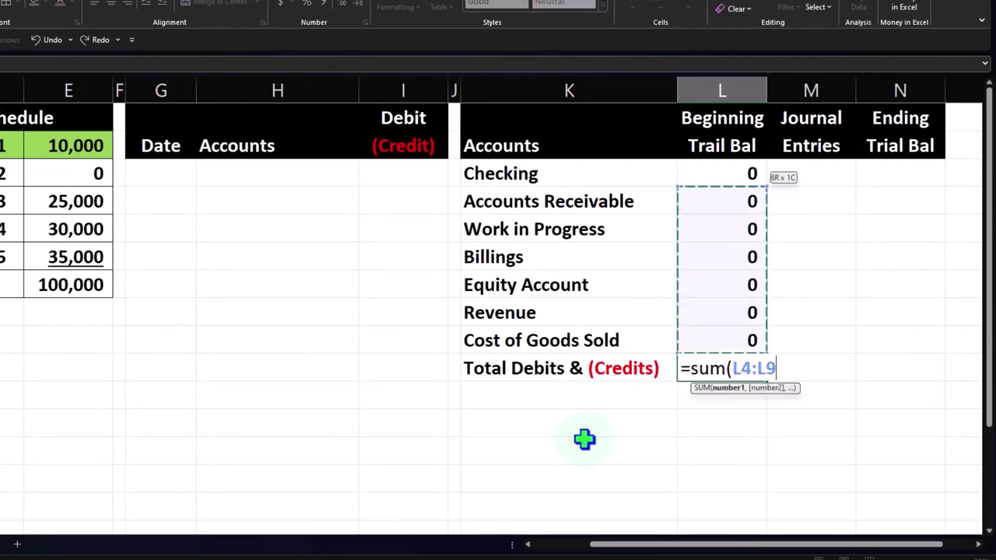
pyautogui.press('Return')
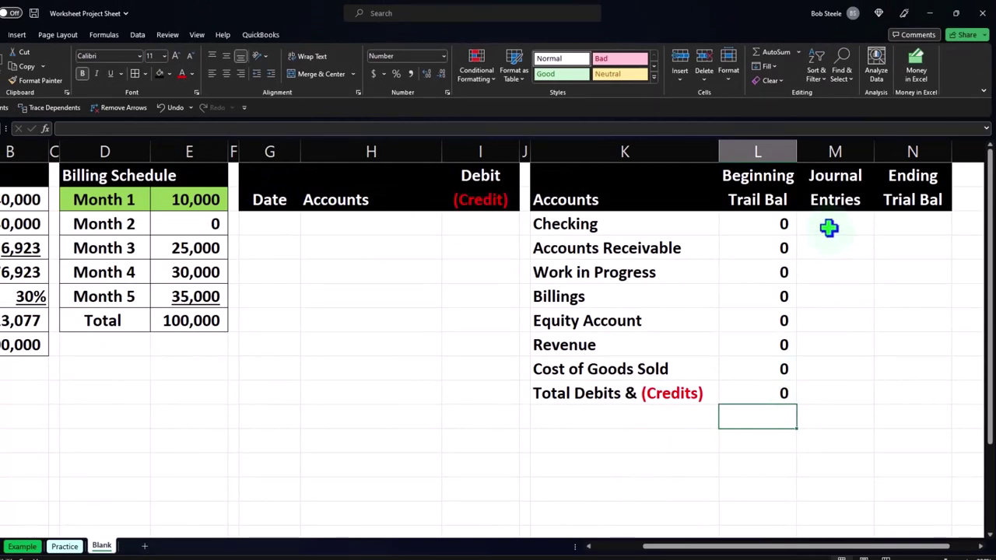
# Give the Journal Entries cells M3:M9 a light blue fill and all borders
pyautogui.moveTo(827, 226); pyautogui.dragTo(825, 370)
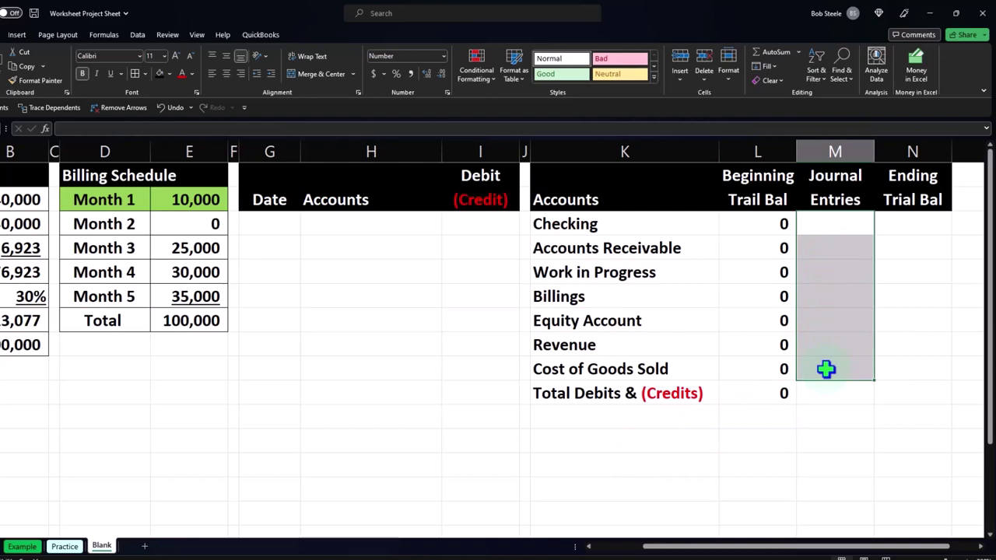
pyautogui.rightClick(849, 292)
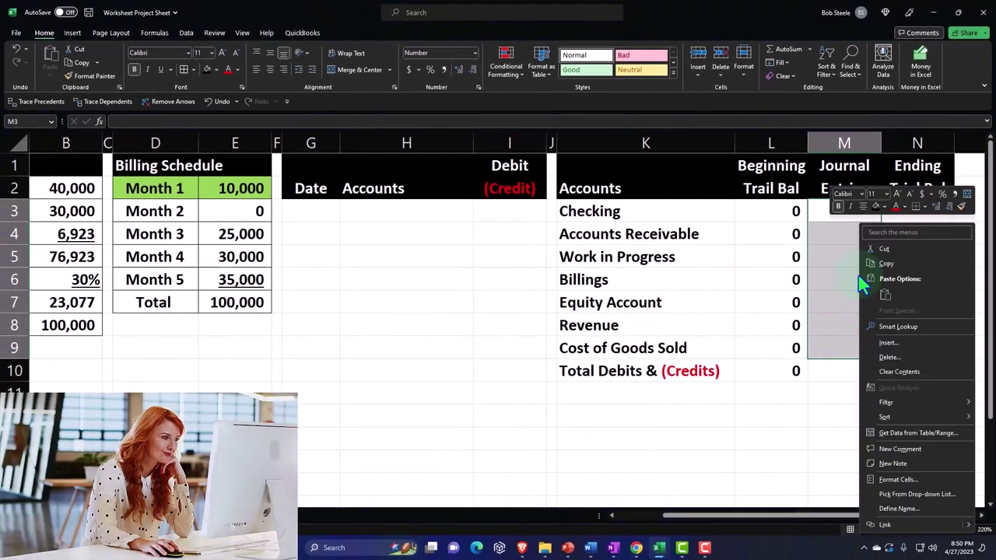
pyautogui.click(883, 205)
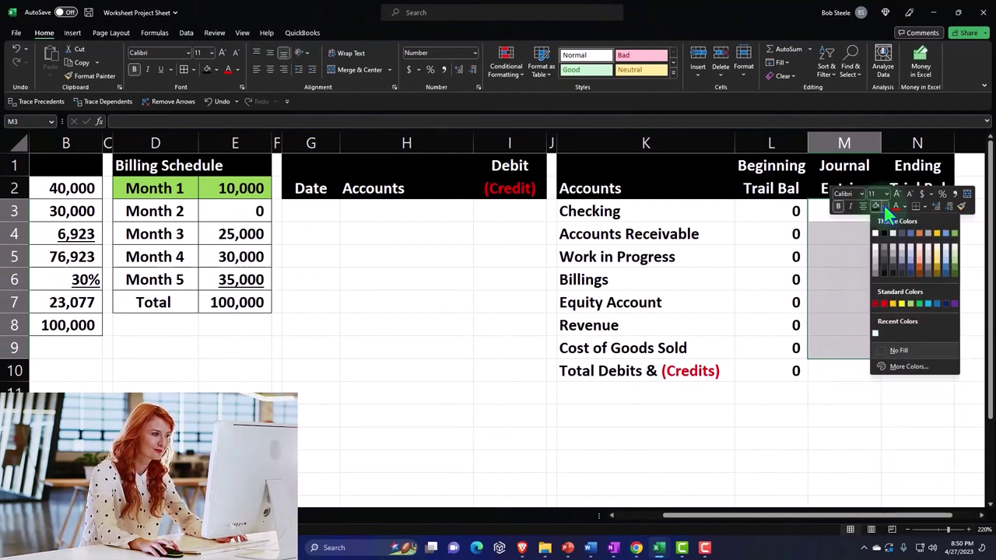
pyautogui.click(876, 333)
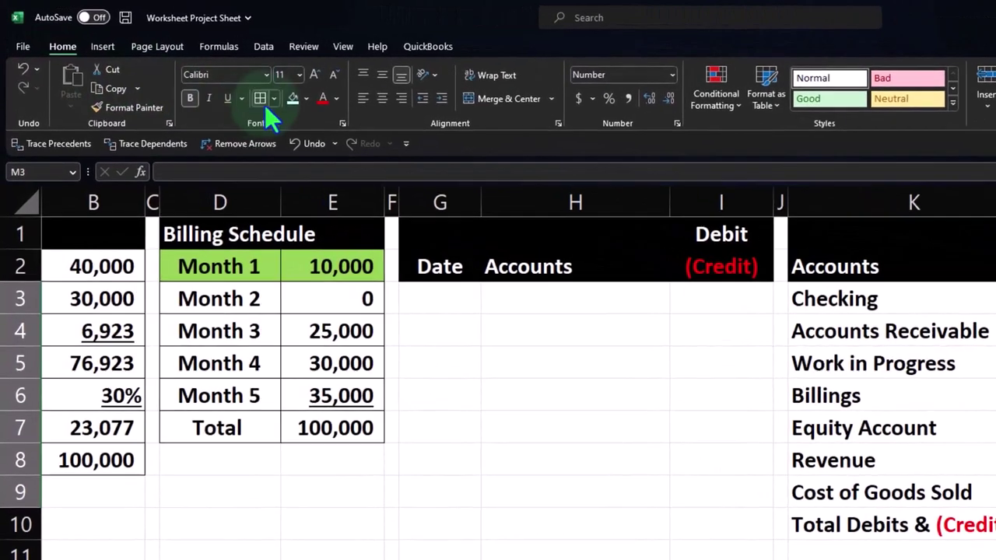
pyautogui.click(196, 72)
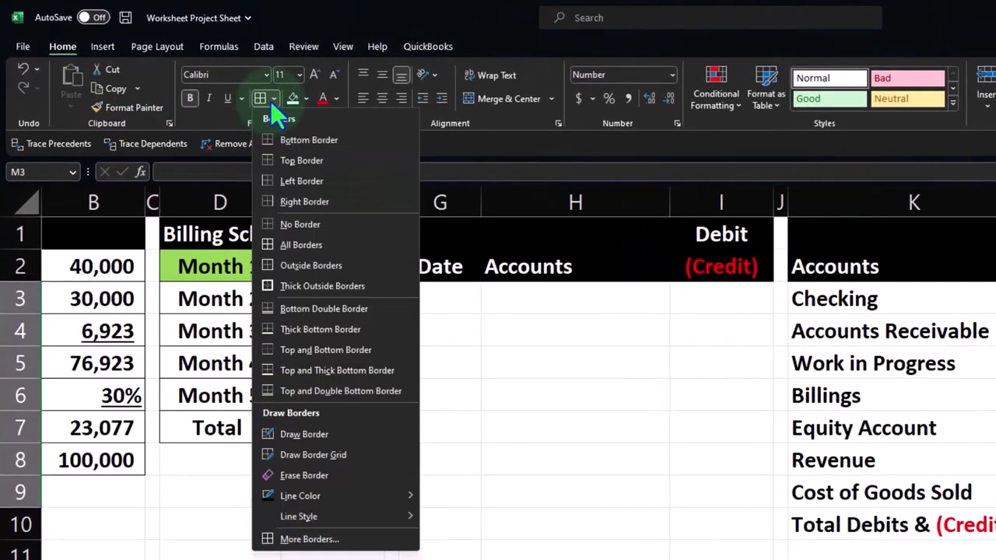
pyautogui.click(277, 245)
pyautogui.click(804, 394)
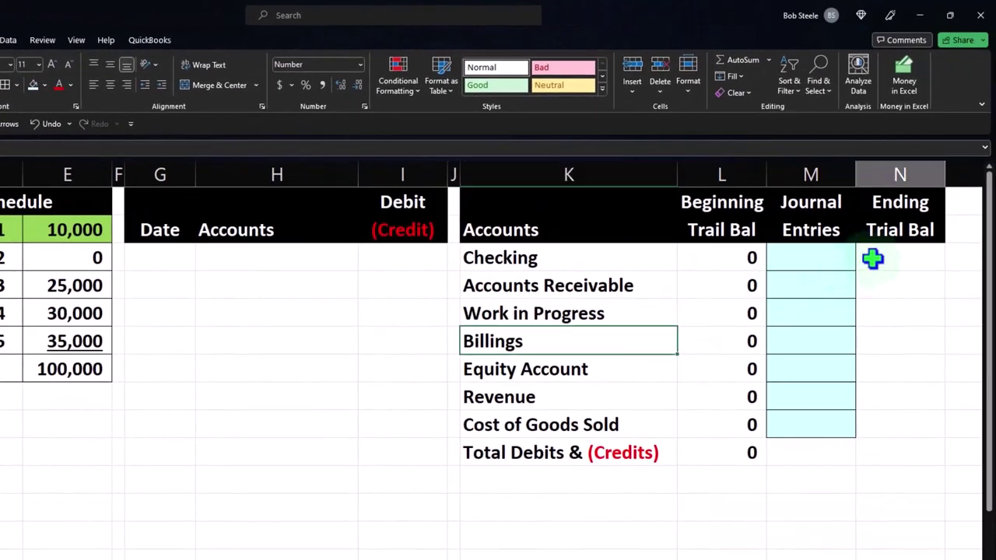
# Calculate Checking's ending trial balance in N3 with a SUM formula over L3:M3
pyautogui.click(875, 260)
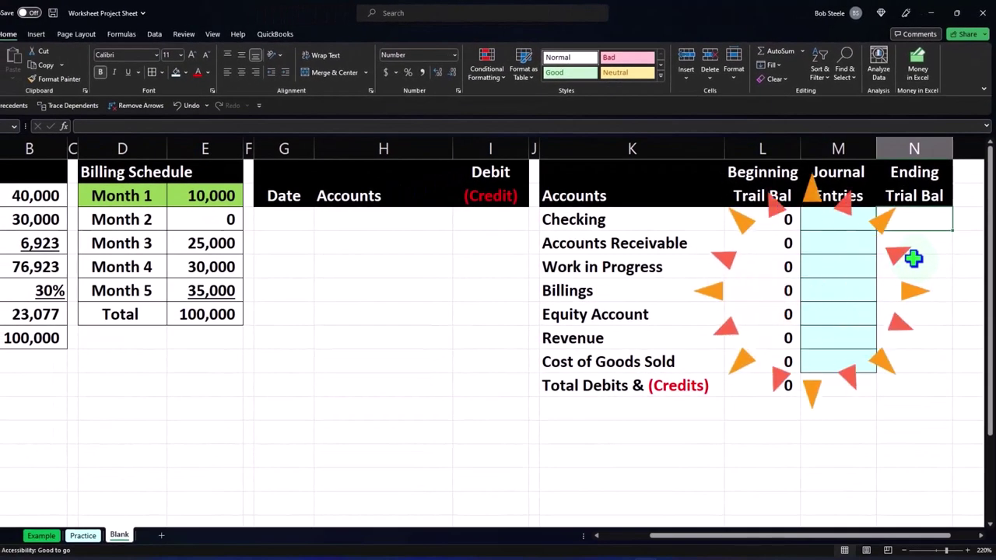
pyautogui.write('=sum(')
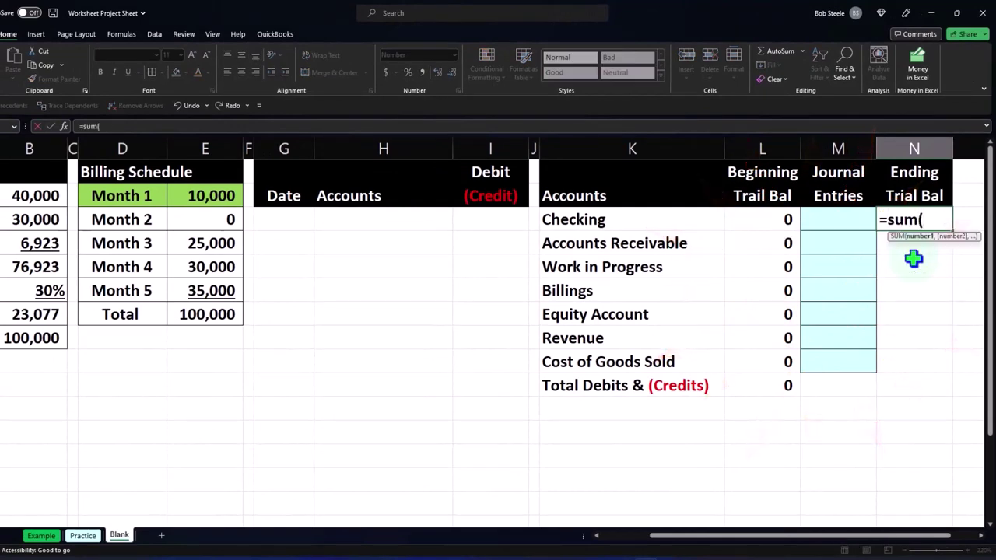
pyautogui.press('Left')
pyautogui.hotkey('shift', 'Left')
pyautogui.press('Return')
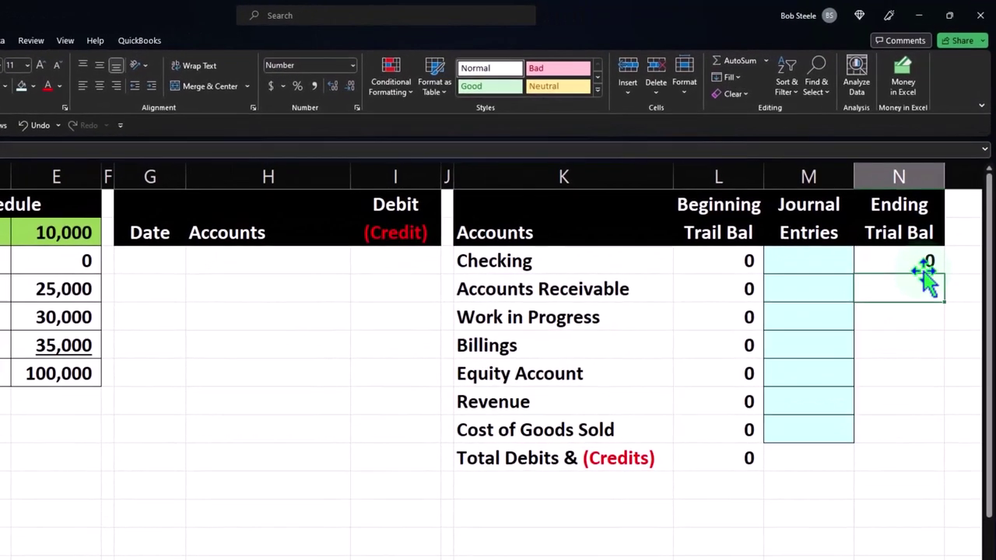
# Copy the ending balance formula from N3 down through N9 and check the copied formulas for Billings and Revenue
pyautogui.click(936, 221)
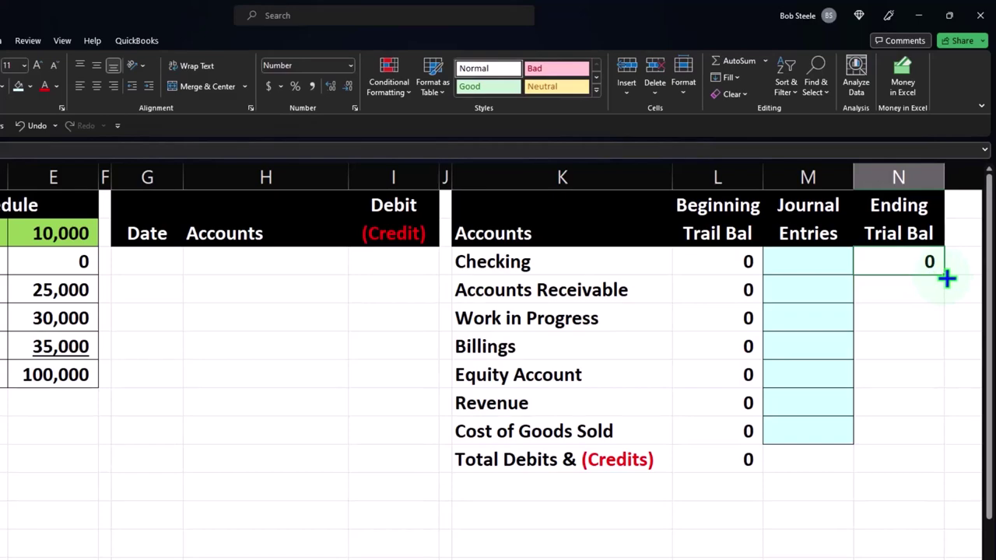
pyautogui.moveTo(947, 278); pyautogui.dragTo(947, 433)
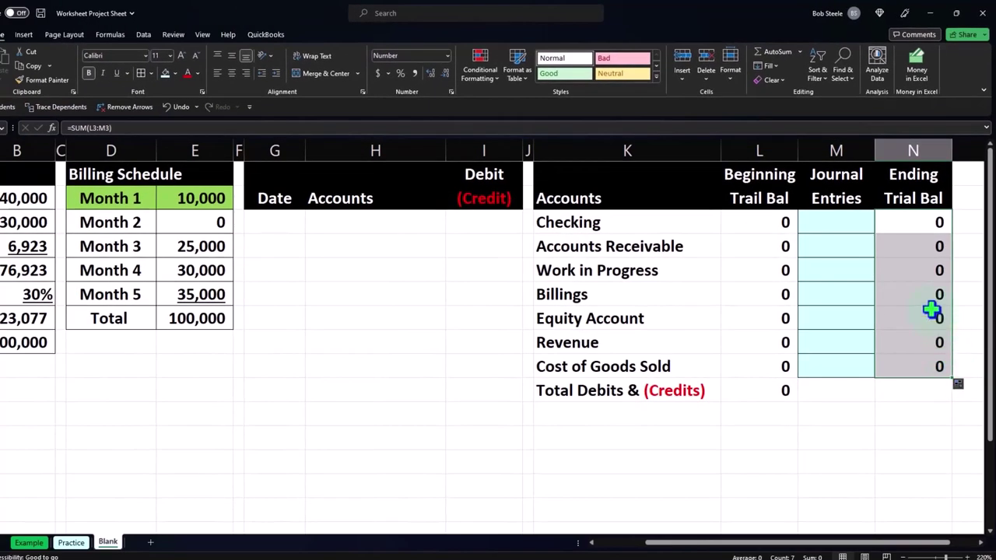
pyautogui.doubleClick(926, 294)
pyautogui.press('Return')
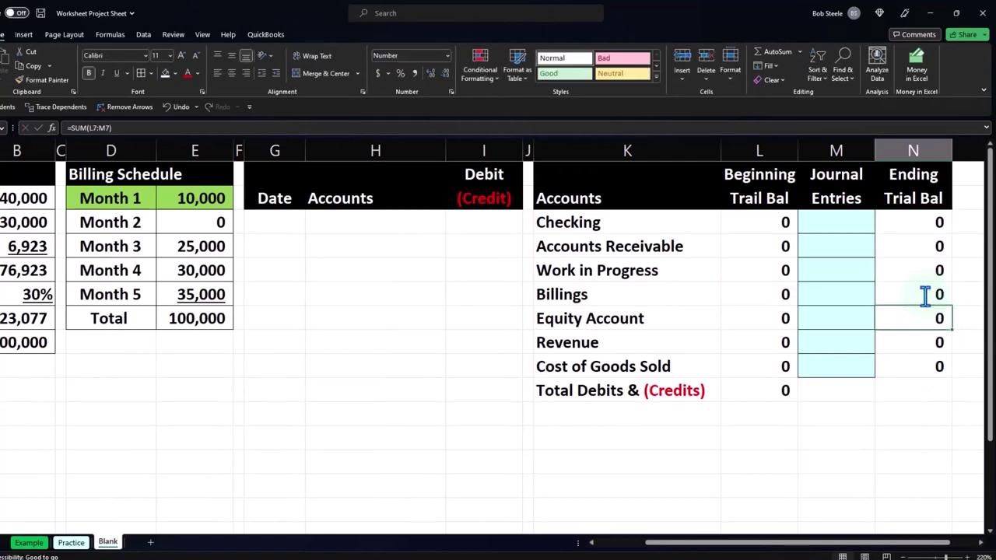
pyautogui.doubleClick(914, 339)
pyautogui.press('Return')
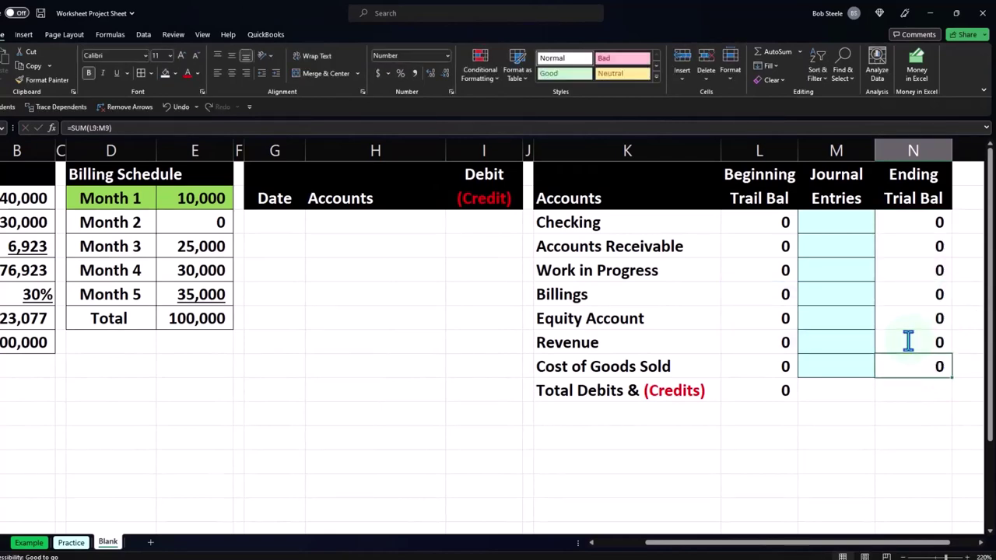
# Copy the total formula in L10 across to M10:N10 and check the ranges it sums
pyautogui.doubleClick(766, 390)
pyautogui.press('Return')
pyautogui.click(766, 390)
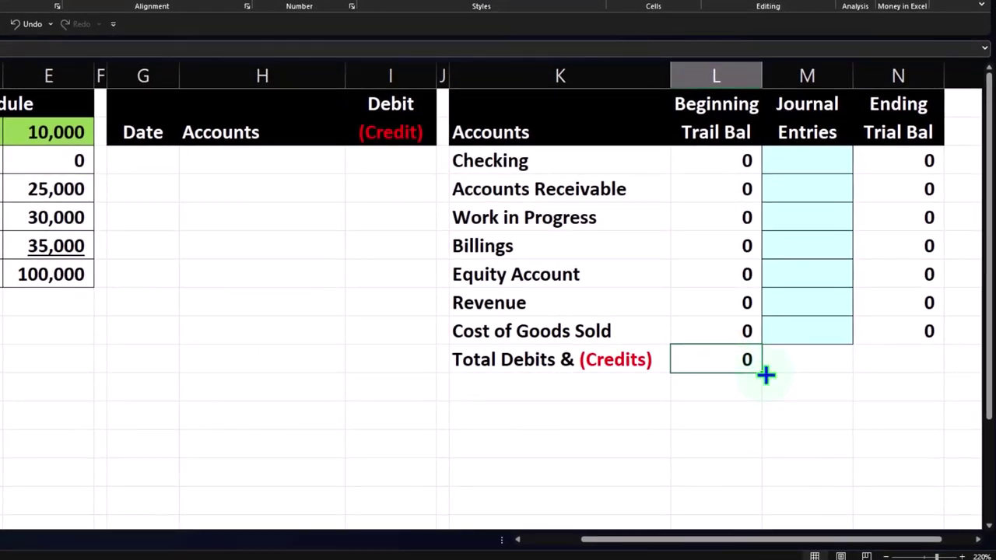
pyautogui.moveTo(766, 374); pyautogui.dragTo(902, 373)
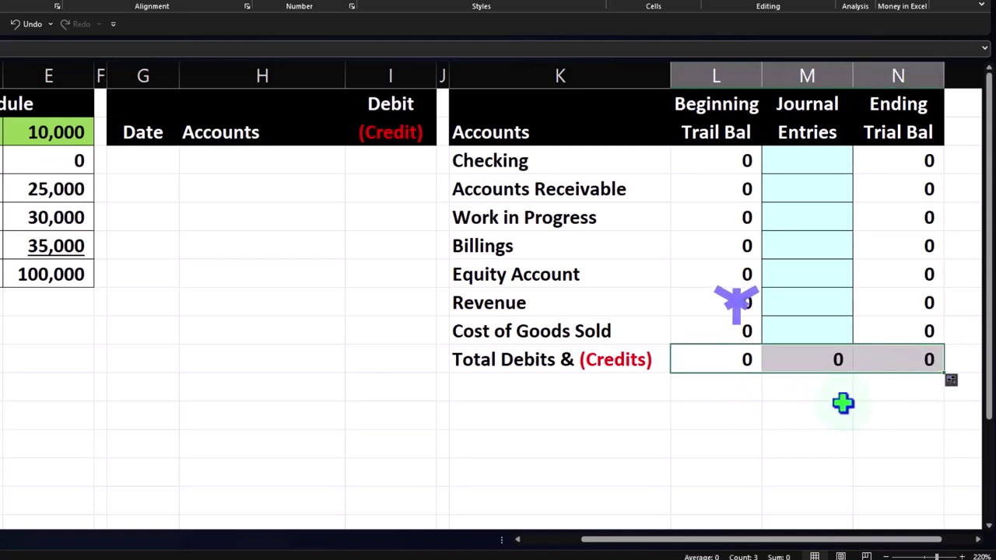
pyautogui.click(818, 356)
pyautogui.doubleClick(818, 360)
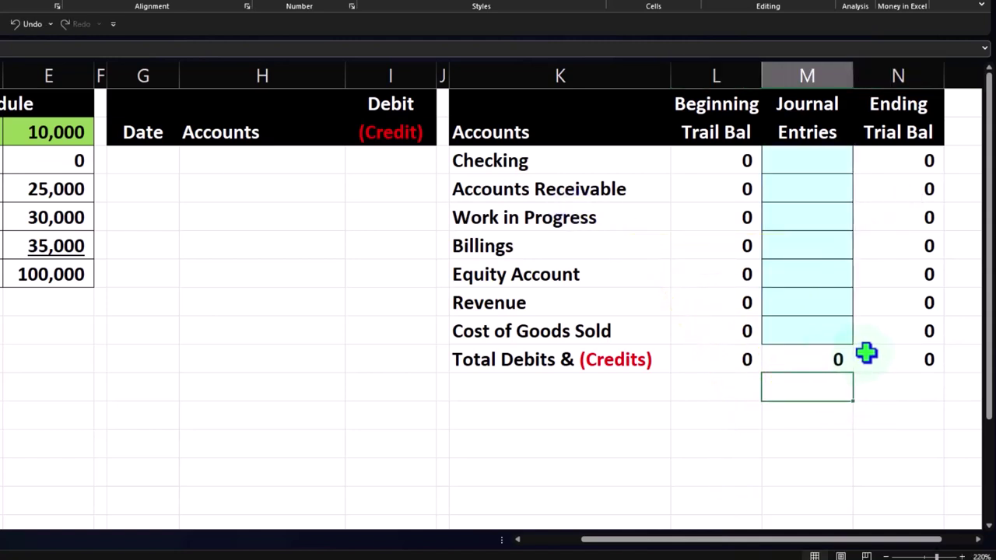
pyautogui.doubleClick(866, 354)
pyautogui.press('Return')
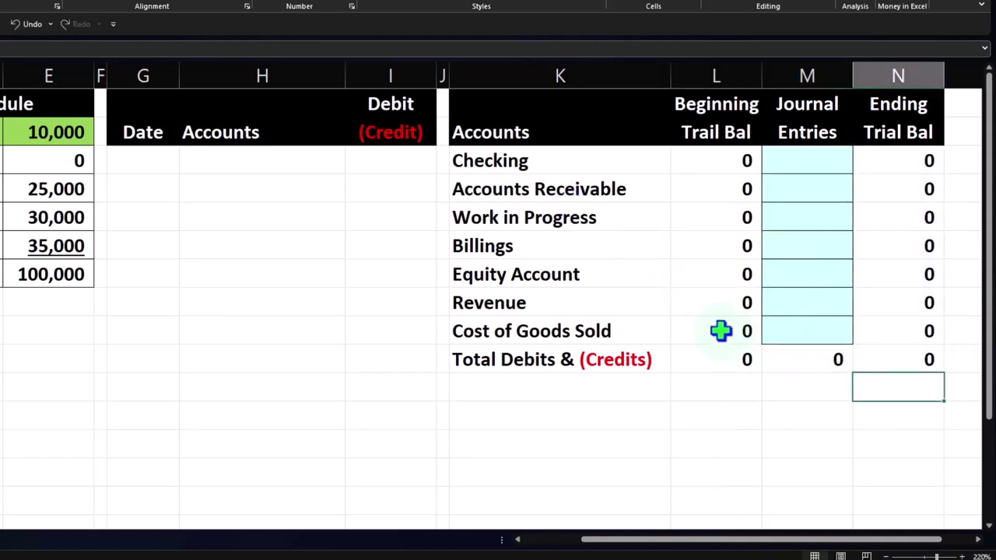
# Underline the Cost of Goods Sold amounts in L9:N9, just above the totals
pyautogui.moveTo(720, 330); pyautogui.dragTo(885, 331)
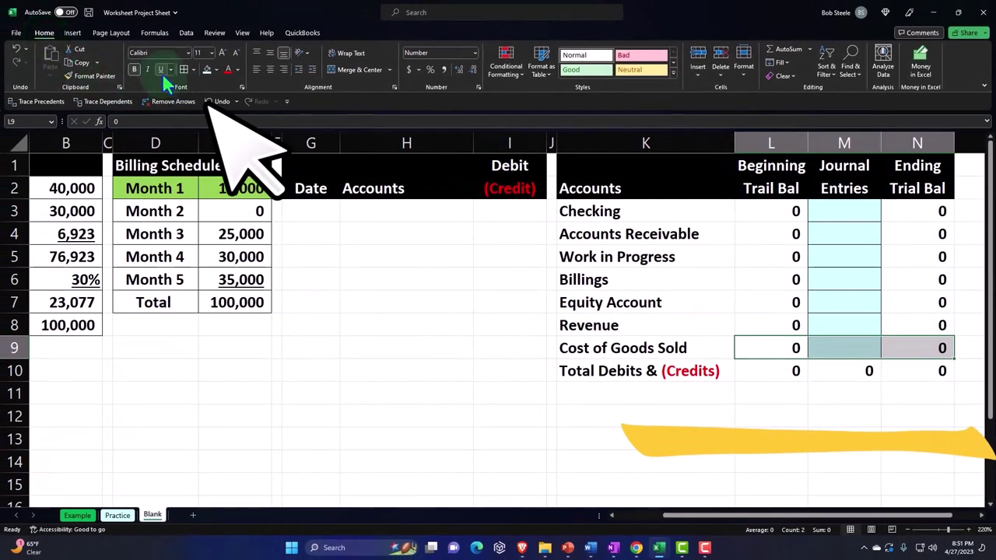
pyautogui.click(161, 69)
pyautogui.click(680, 427)
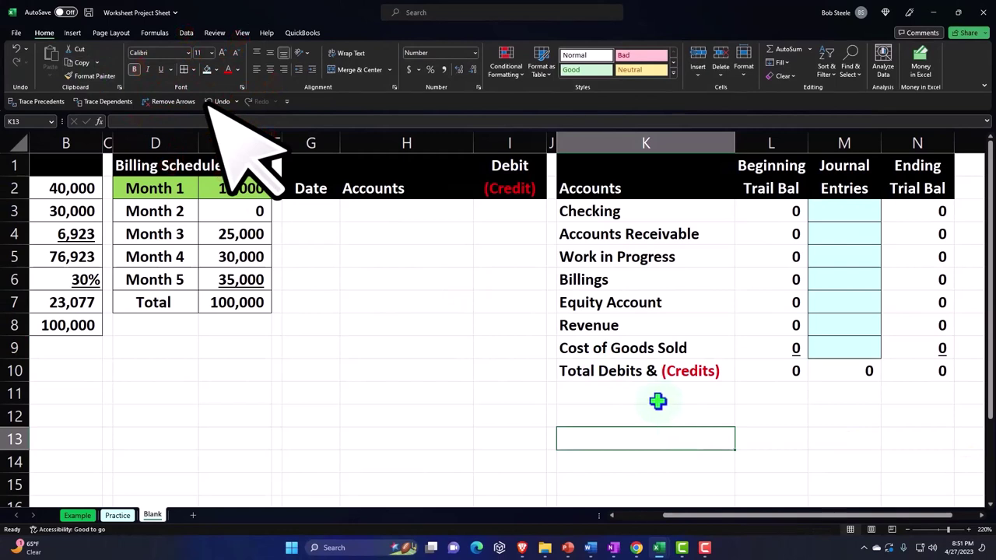
# Label cell K11 Net Income, below the Total Debits & (Credits) row
pyautogui.click(625, 390)
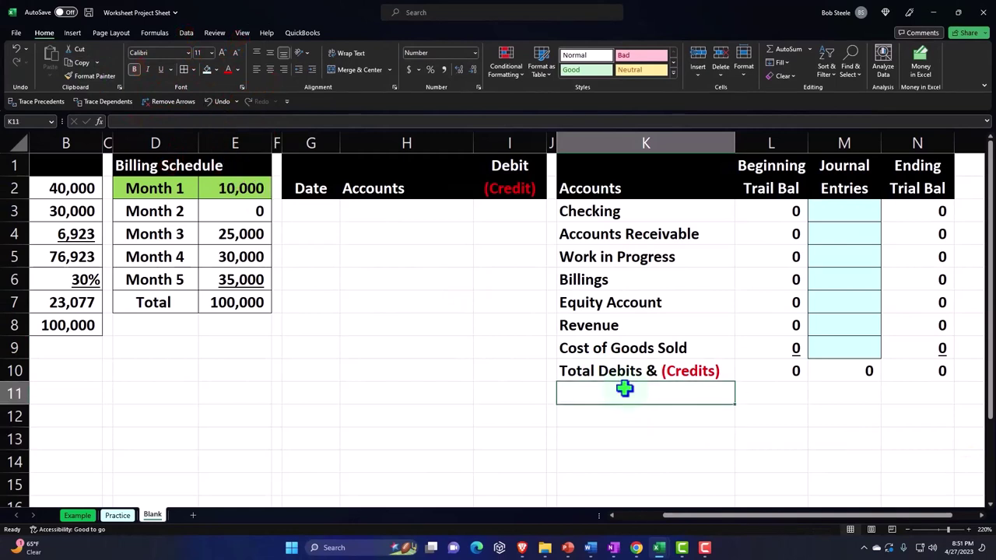
pyautogui.write('Net')
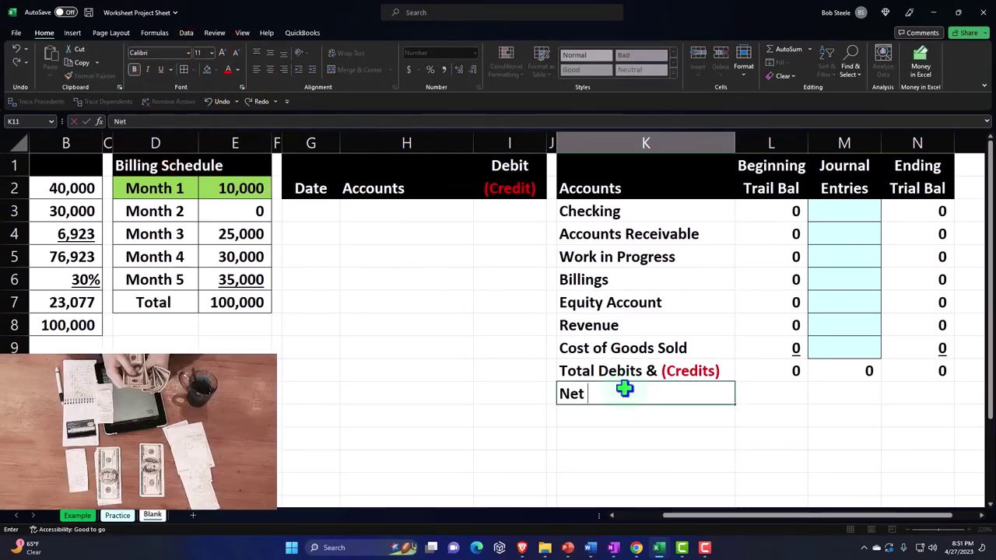
pyautogui.write(' Income')
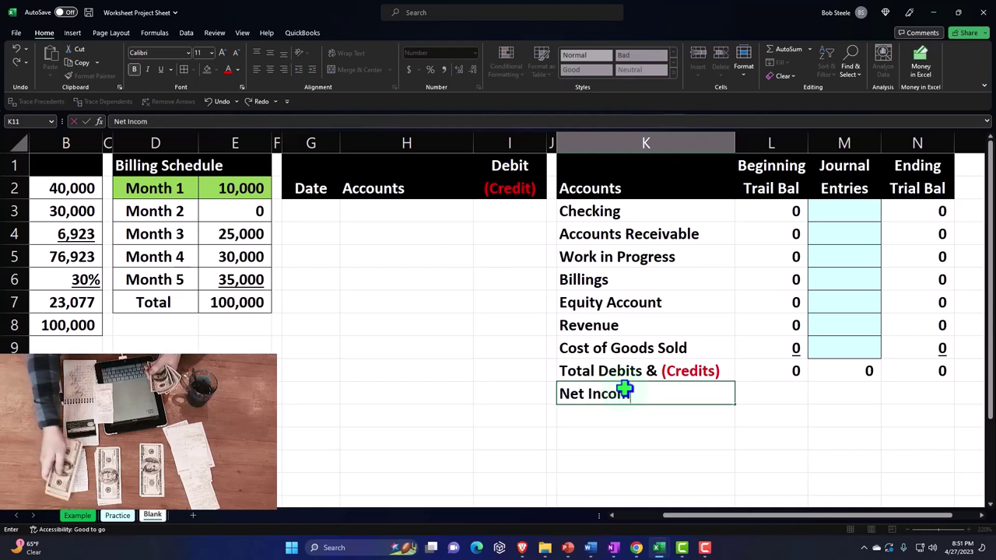
pyautogui.press('Tab')
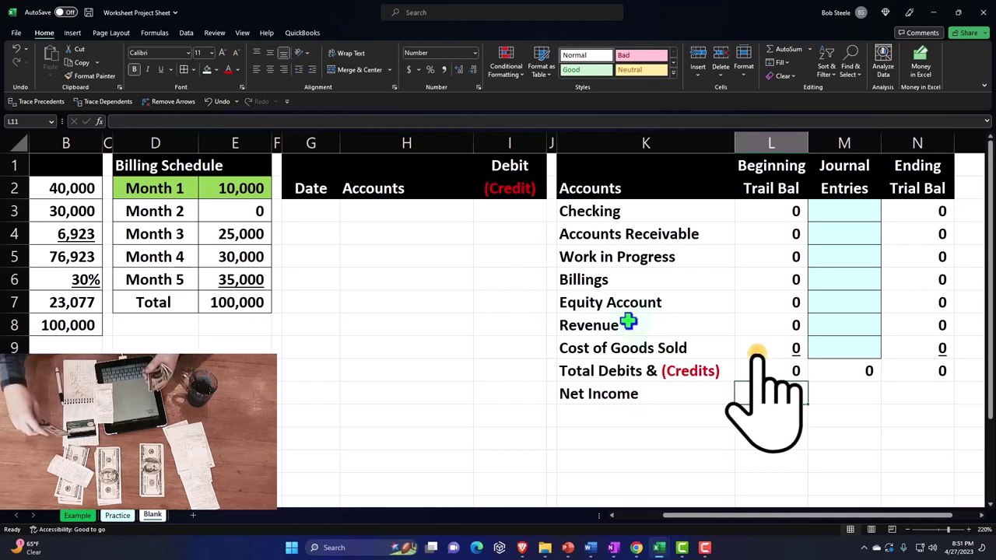
# Give the Equity Account cell K7 a dark blue fill and white font colour
pyautogui.click(605, 303)
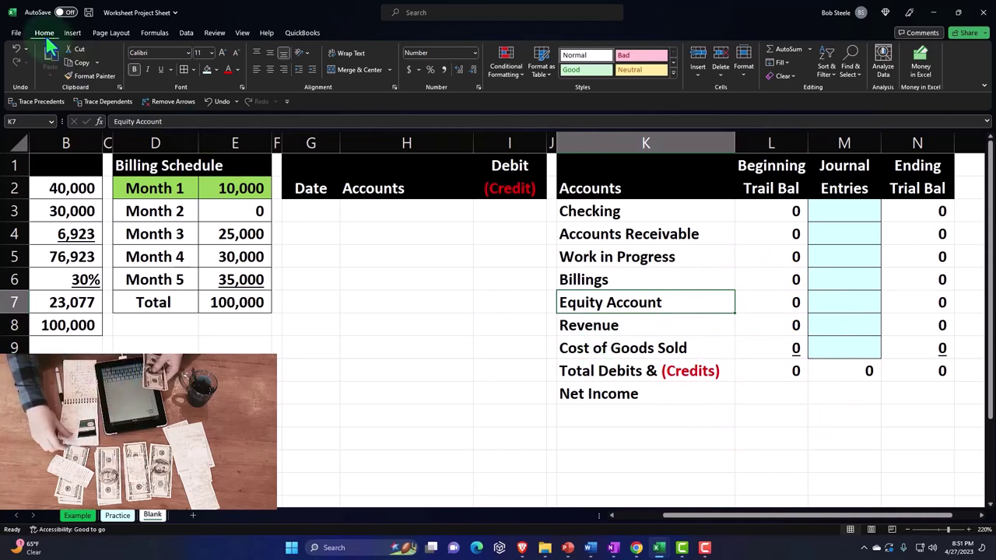
pyautogui.click(215, 70)
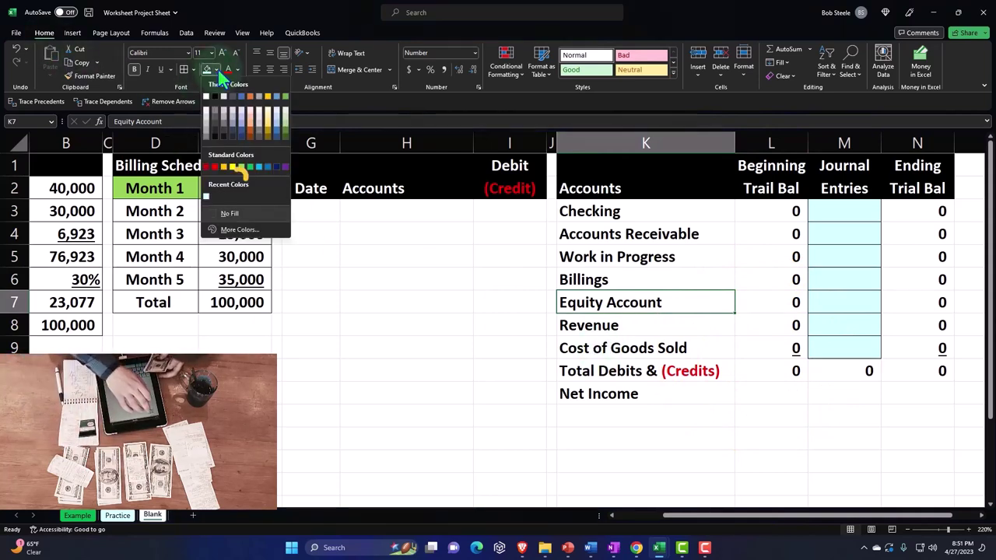
pyautogui.click(274, 164)
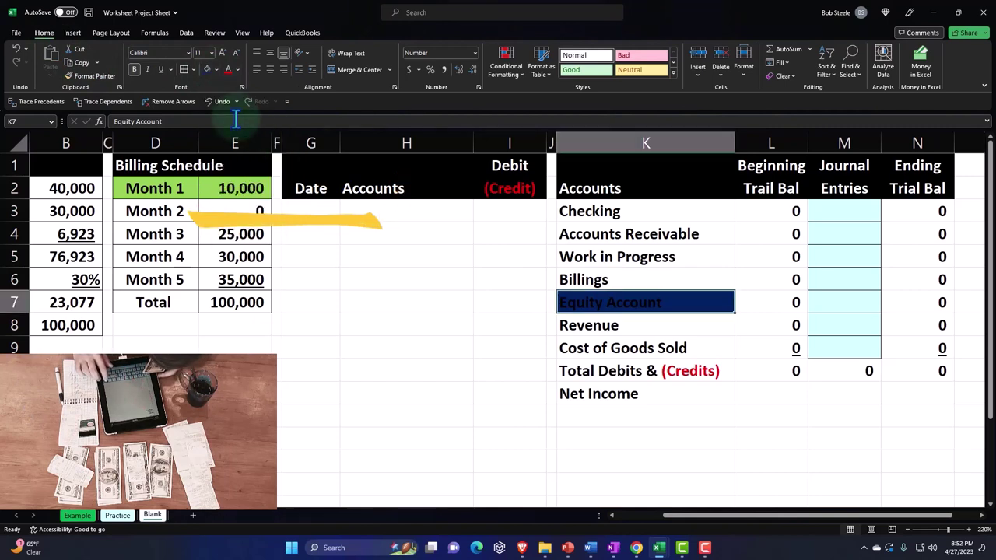
pyautogui.click(238, 70)
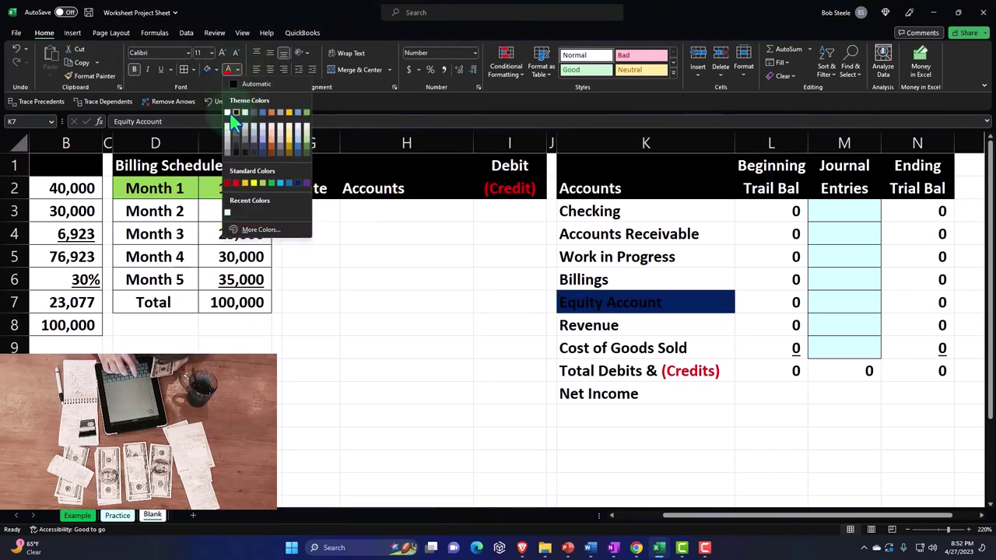
pyautogui.click(231, 116)
pyautogui.click(673, 401)
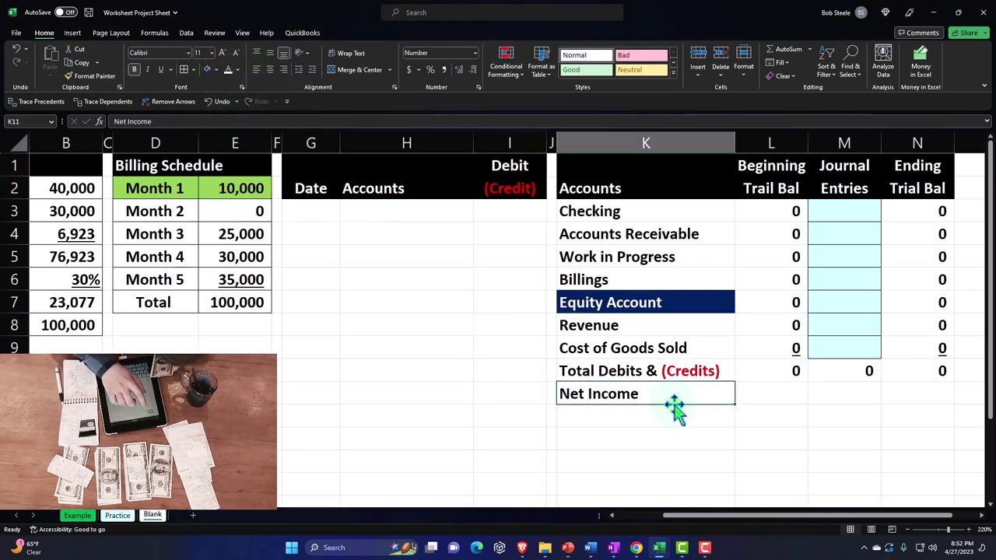
# Calculate beginning net income in L11 with a SUM formula over Revenue and Cost of Goods Sold, L8:L9
pyautogui.moveTo(611, 326); pyautogui.dragTo(611, 348)
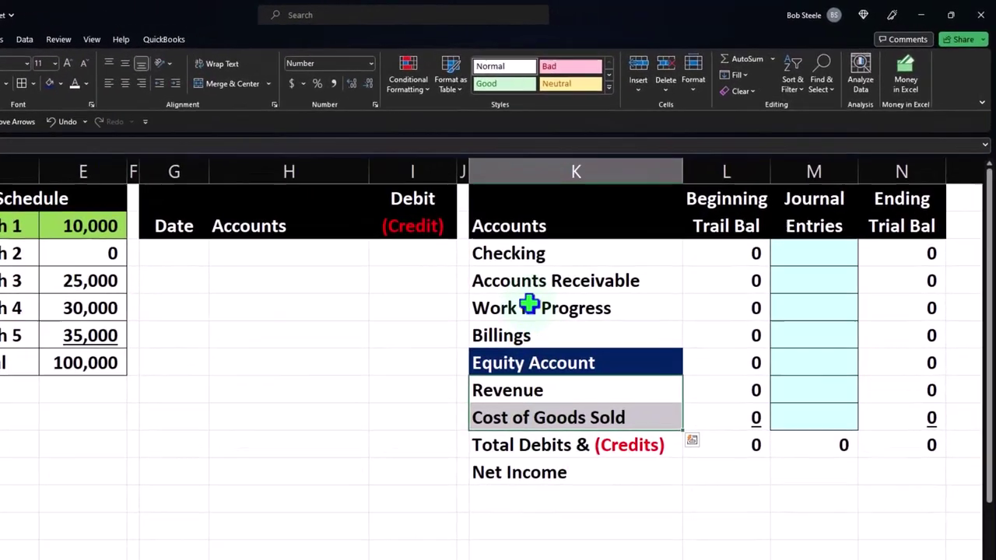
pyautogui.moveTo(525, 253); pyautogui.dragTo(533, 363)
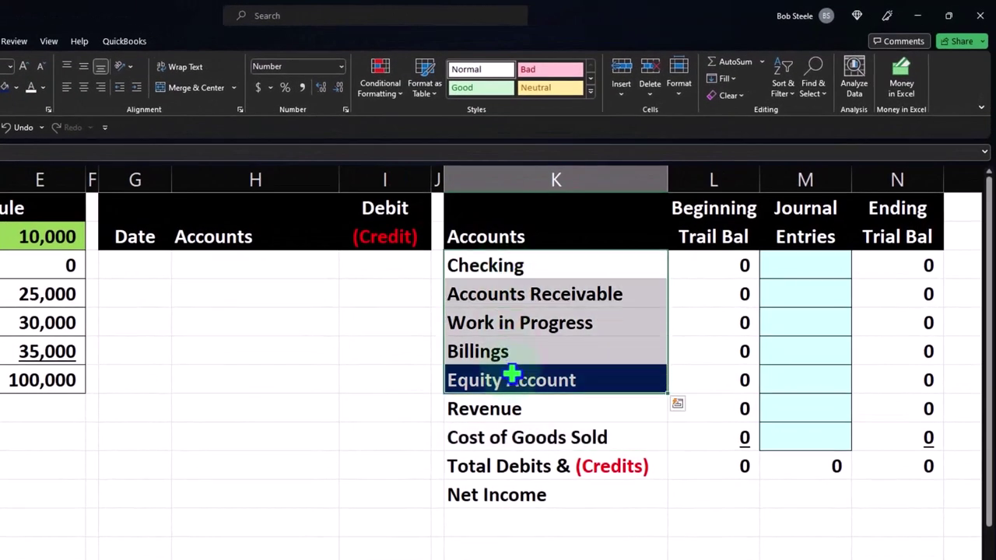
pyautogui.click(721, 496)
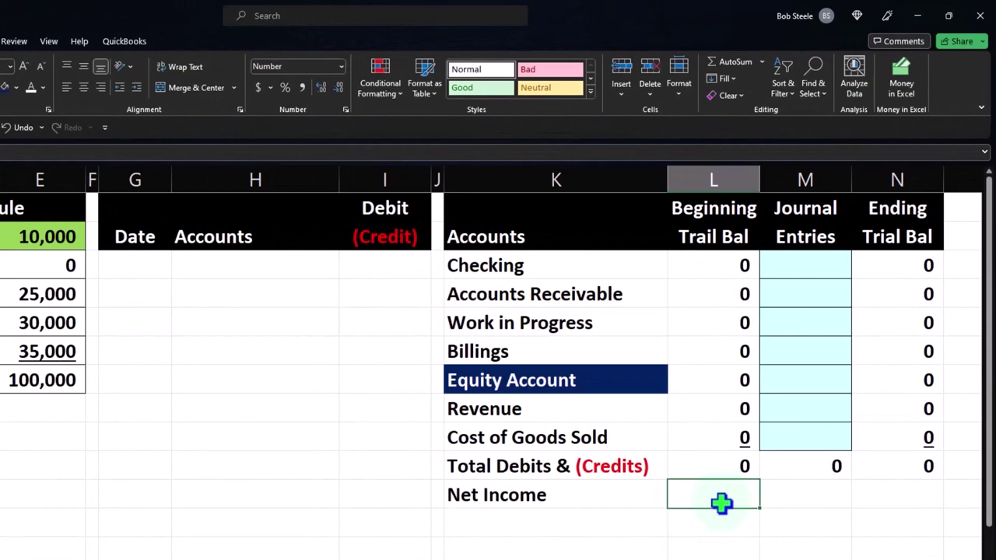
pyautogui.write('=sum(')
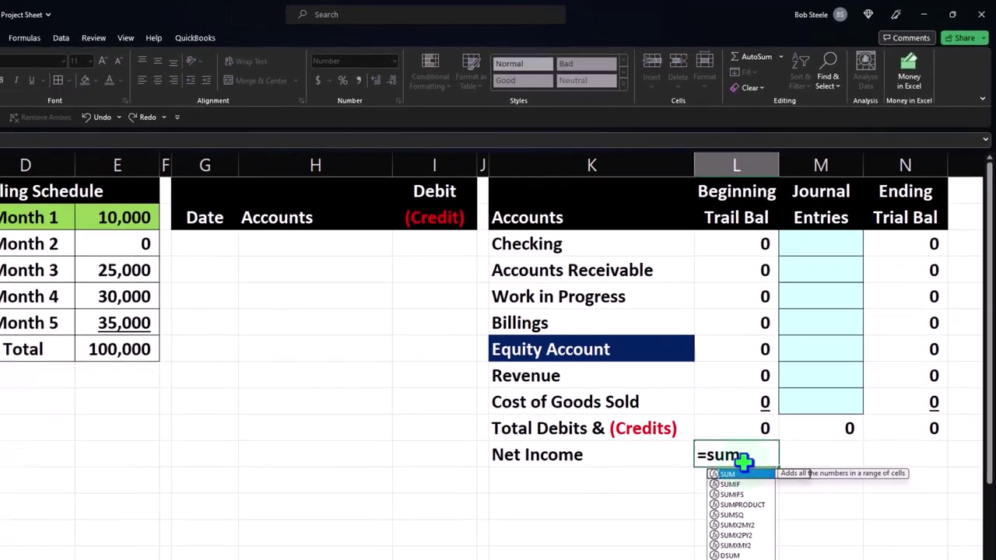
pyautogui.press('Up')
pyautogui.press('Up')
pyautogui.hotkey('shift', 'Up')
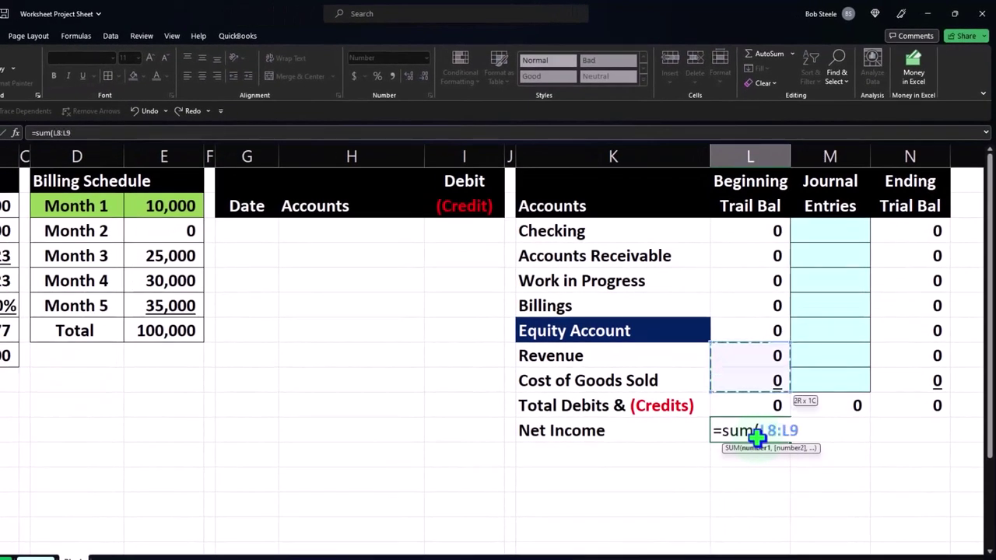